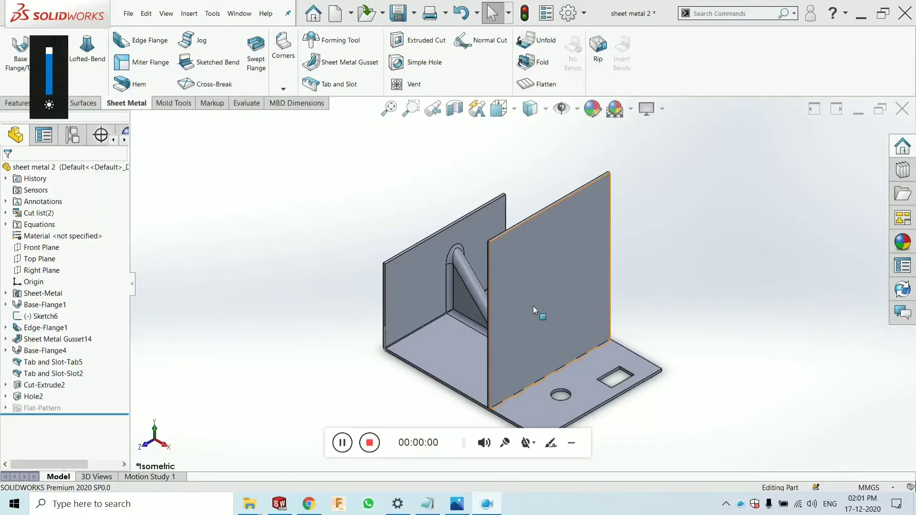
# Switch from the bracket model to the CAD Design Master YouTube playlists page.
pyautogui.moveTo(334, 442); pyautogui.dragTo(477, 503)
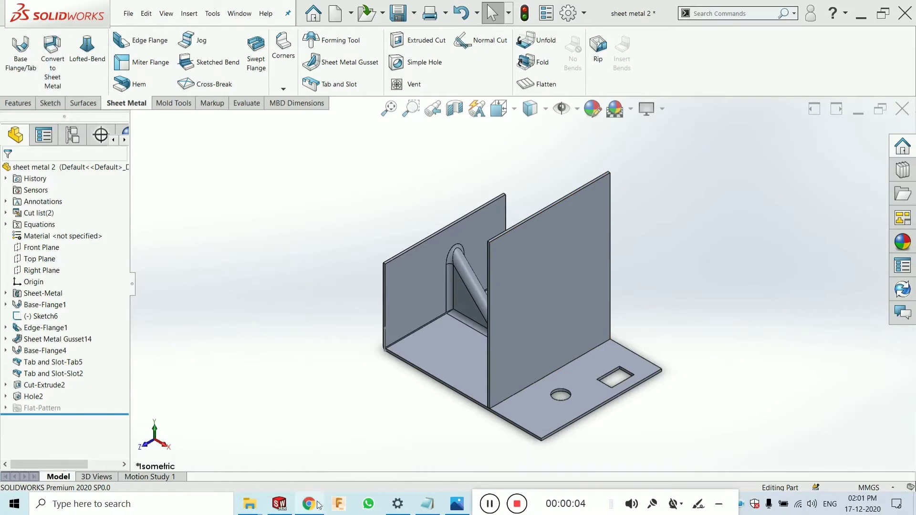
# View the YouTube channel briefly, then minimize Chrome to reveal the bracket model.
pyautogui.moveTo(308, 503)
pyautogui.click(344, 414)
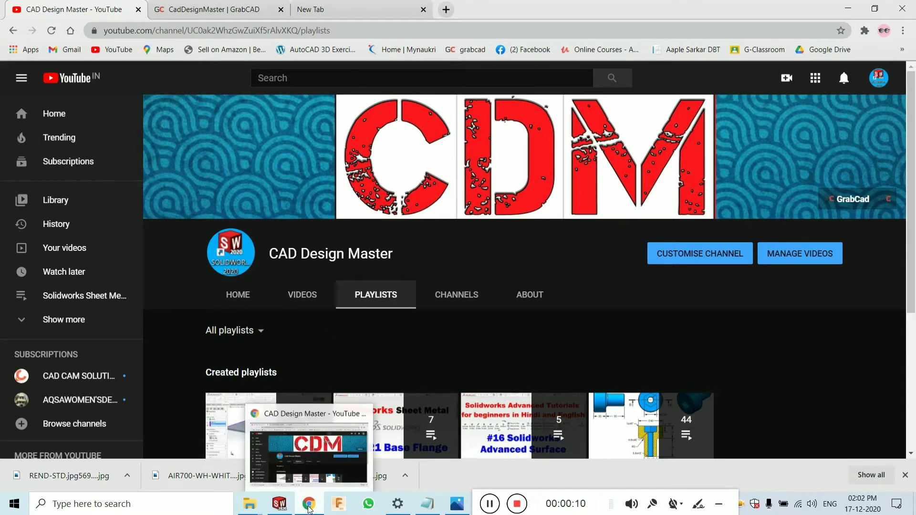
pyautogui.click(308, 505)
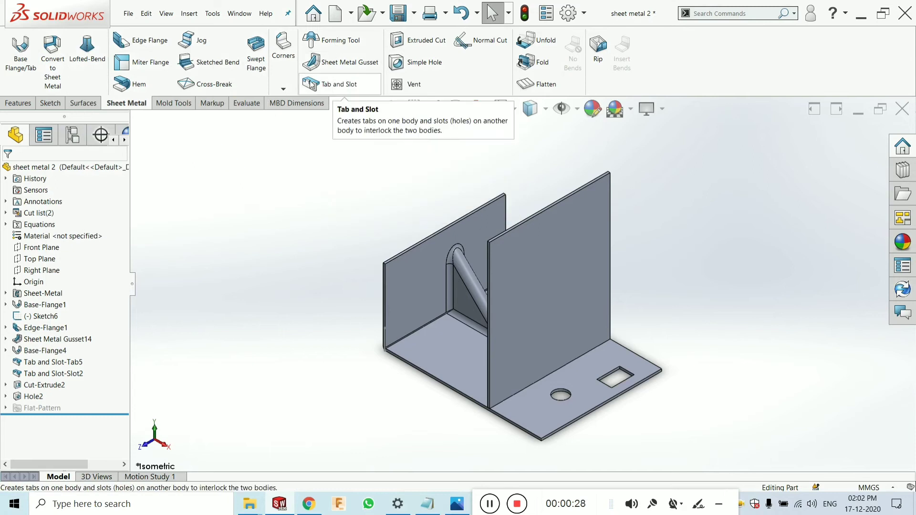
pyautogui.click(416, 92)
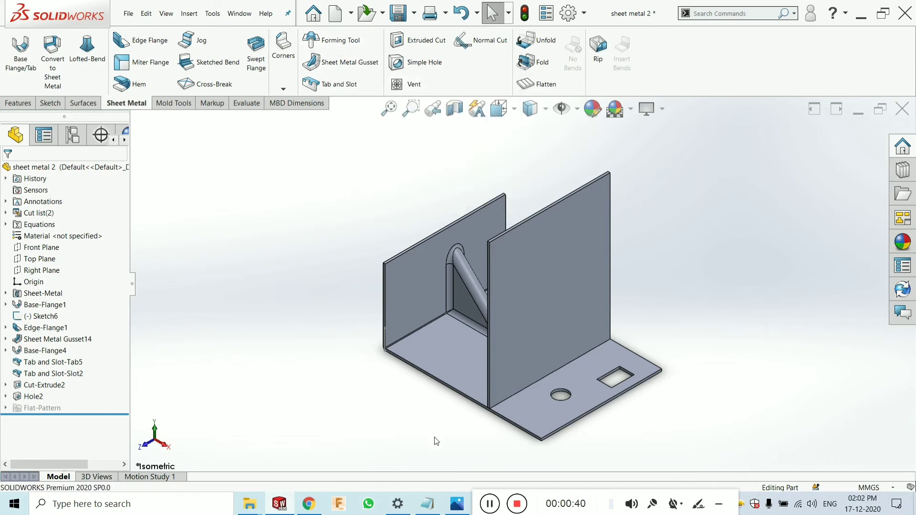
pyautogui.click(456, 504)
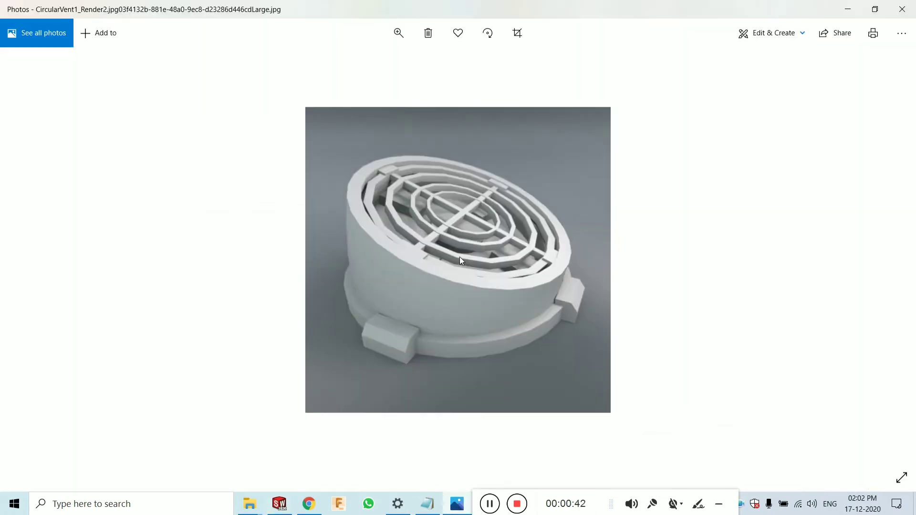
pyautogui.press('Right')
pyautogui.press('Right')
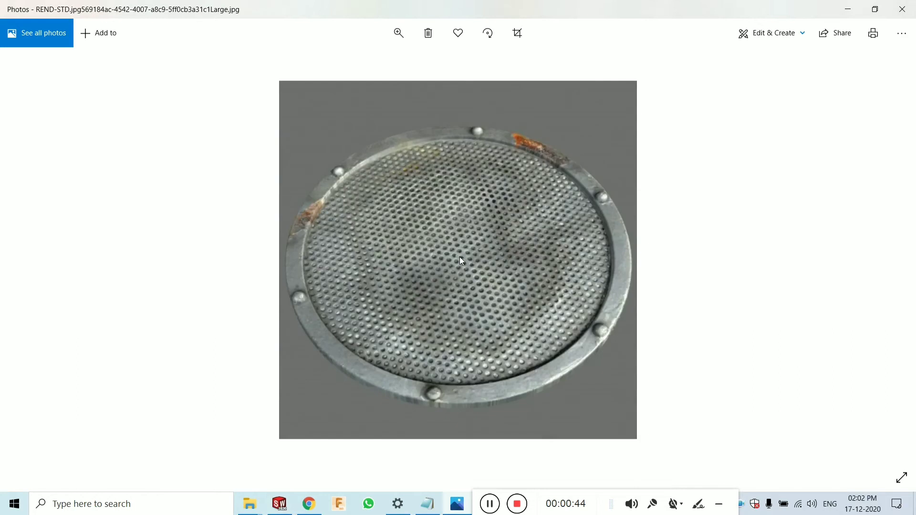
pyautogui.press('Right')
pyautogui.press('Right')
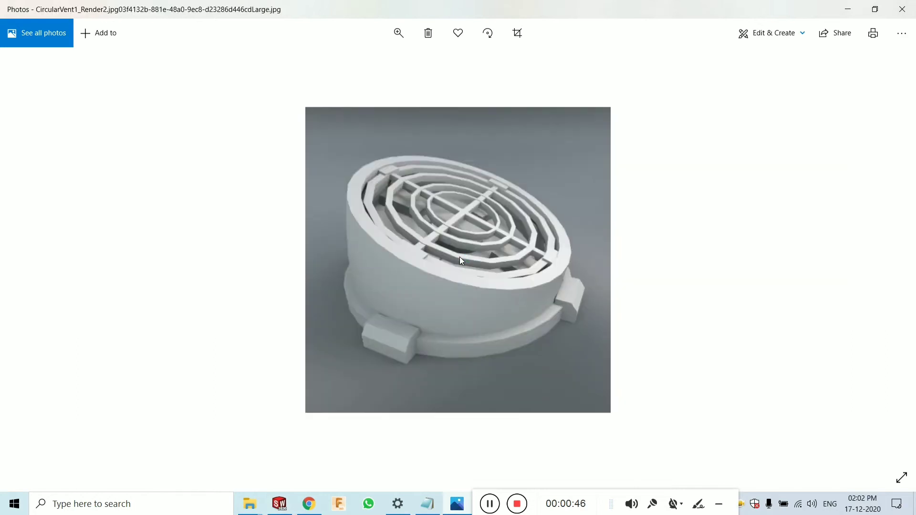
pyautogui.press('Right')
pyautogui.press('Left')
pyautogui.press('Right')
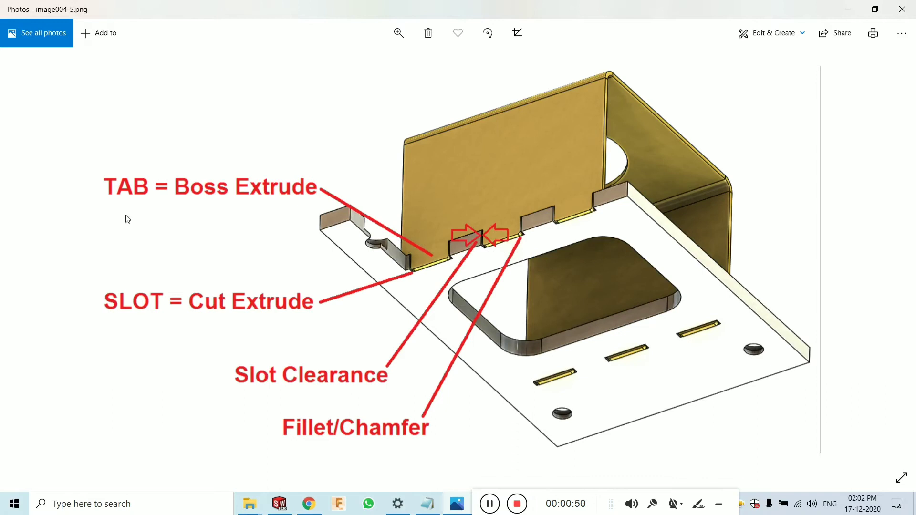
pyautogui.press('Left')
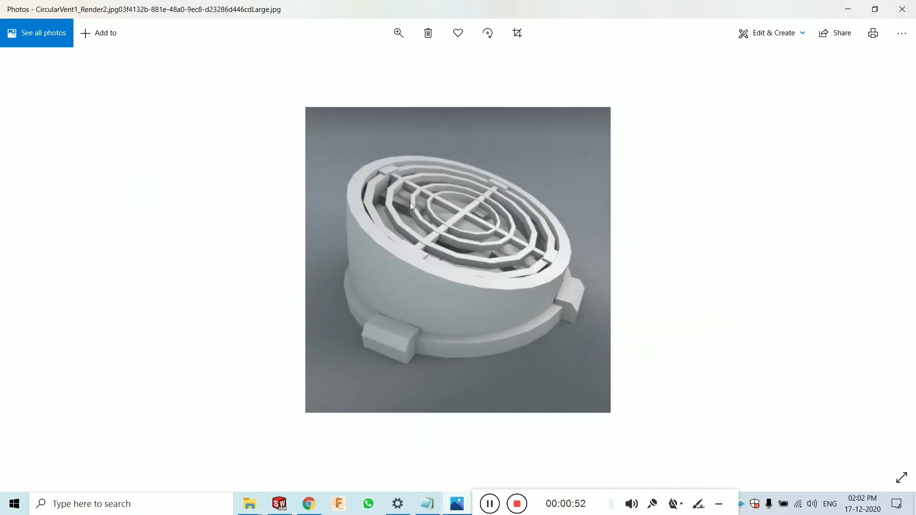
# Bring Chrome back and show the CAD Design Master channel's VIDEOS tab.
pyautogui.click(458, 508)
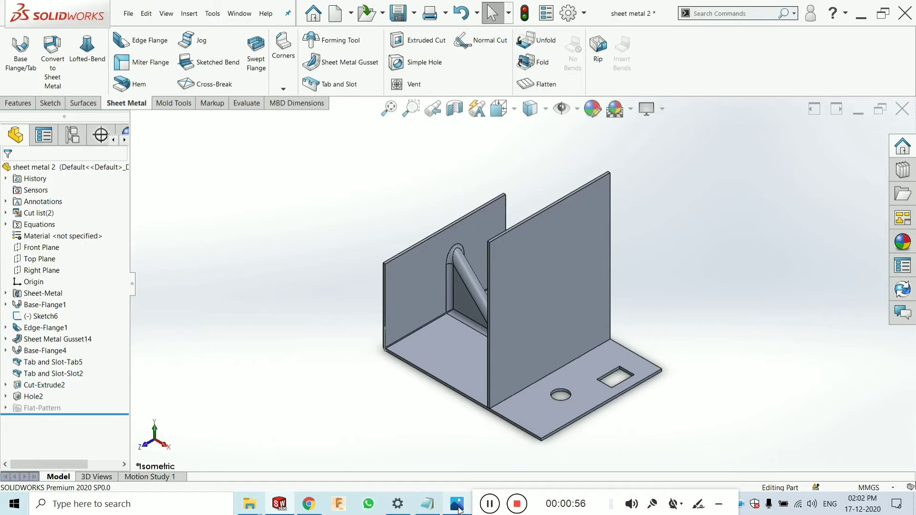
pyautogui.click(309, 504)
pyautogui.scroll(-3, 478, 351)
pyautogui.scroll(3, 477, 330)
pyautogui.scroll(-1, 475, 329)
pyautogui.scroll(1, 474, 329)
pyautogui.click(303, 299)
pyautogui.scroll(-3, 400, 286)
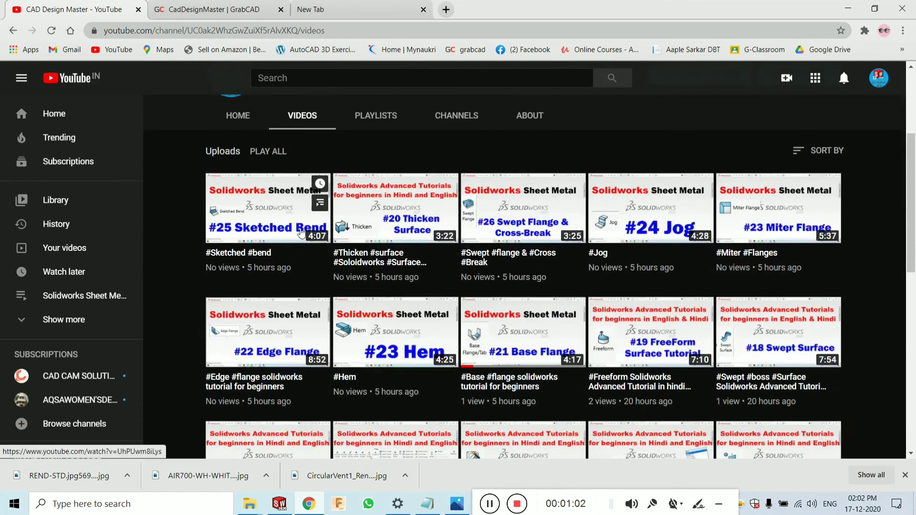
pyautogui.scroll(-3, 823, 232)
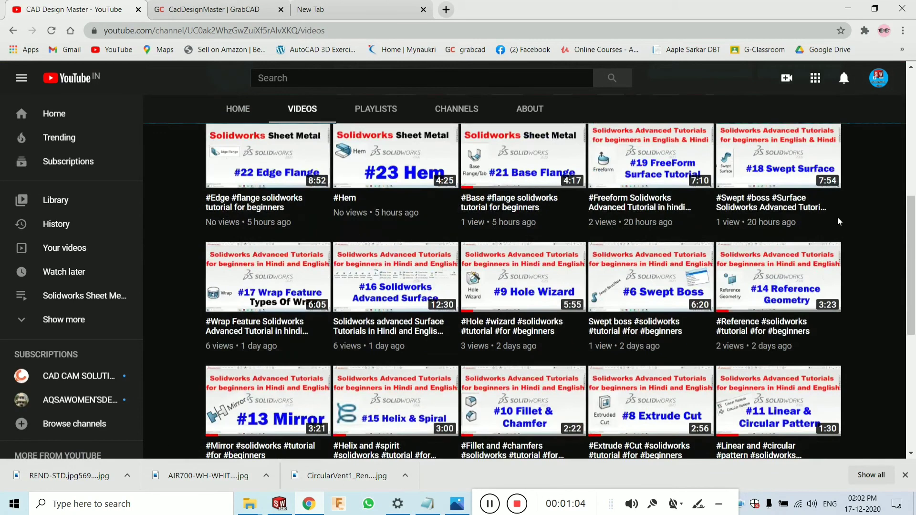
pyautogui.scroll(2, 822, 233)
pyautogui.scroll(-4, 742, 249)
pyautogui.scroll(5, 742, 249)
pyautogui.scroll(-5, 741, 249)
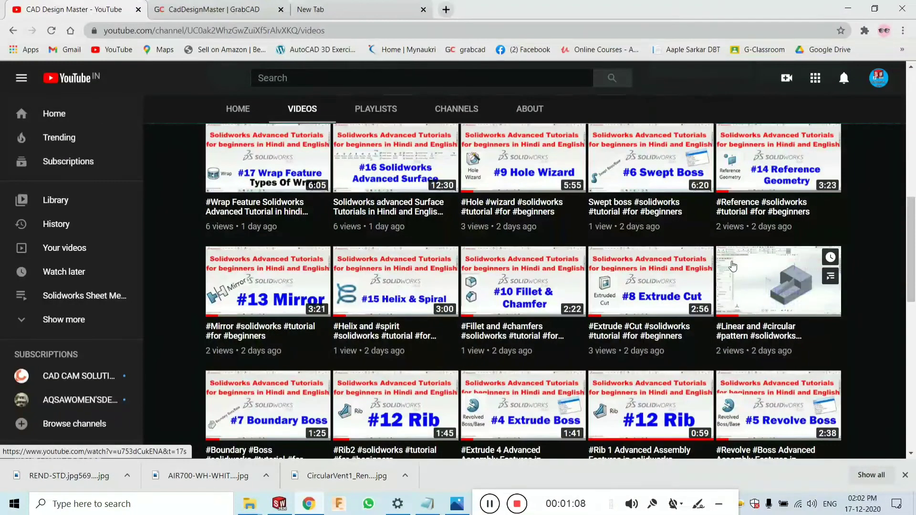
pyautogui.scroll(4, 865, 206)
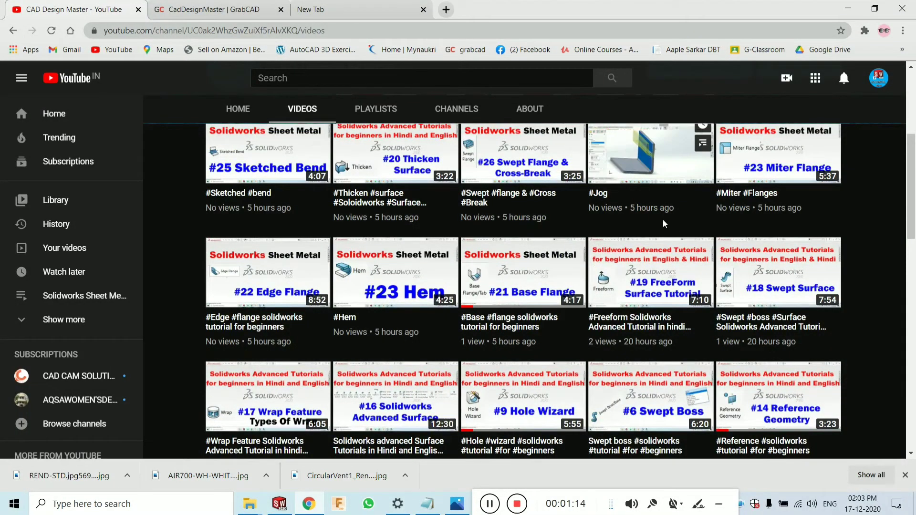
pyautogui.scroll(3, 666, 228)
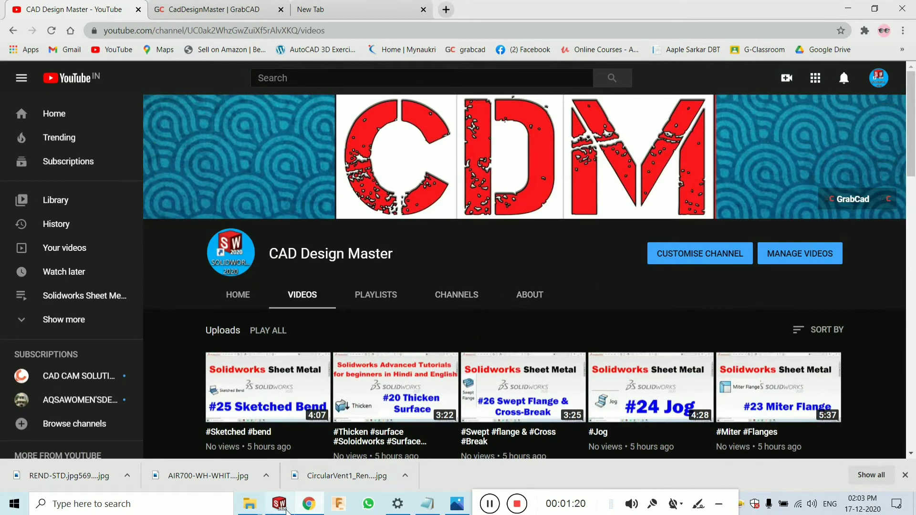
# Return to SOLIDWORKS and select the bracket's vertical flange face (Base-Flange4).
pyautogui.click(279, 503)
pyautogui.scroll(2, 384, 261)
pyautogui.scroll(-3, 572, 274)
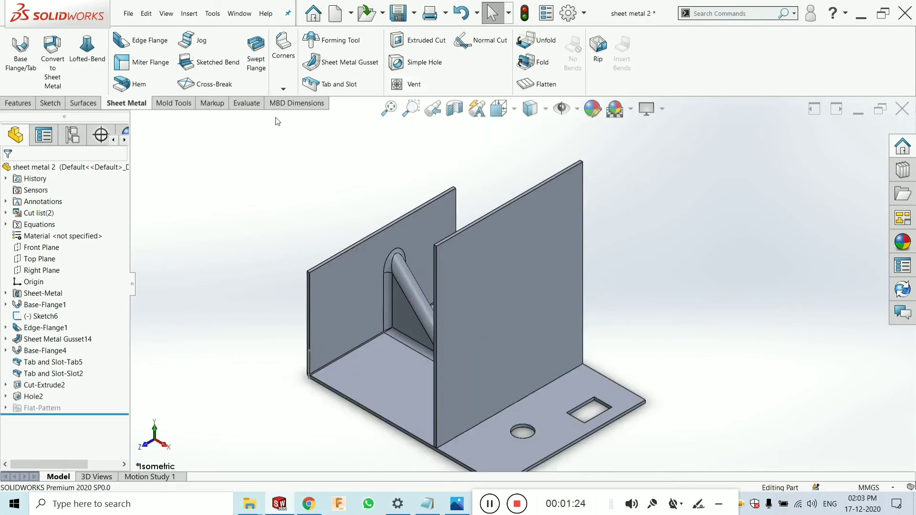
pyautogui.scroll(1, 627, 374)
pyautogui.scroll(1, 572, 336)
pyautogui.scroll(1, 572, 335)
pyautogui.scroll(-2, 461, 244)
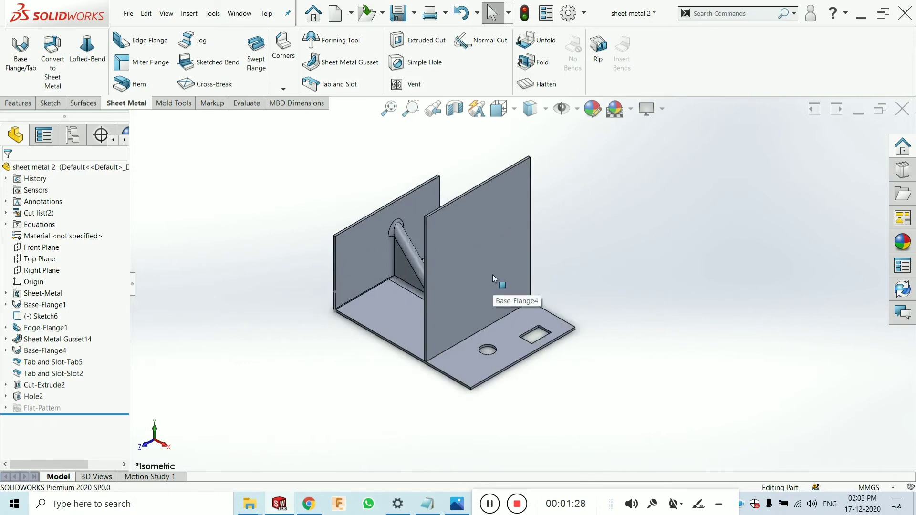
pyautogui.scroll(-2, 499, 278)
pyautogui.click(492, 216)
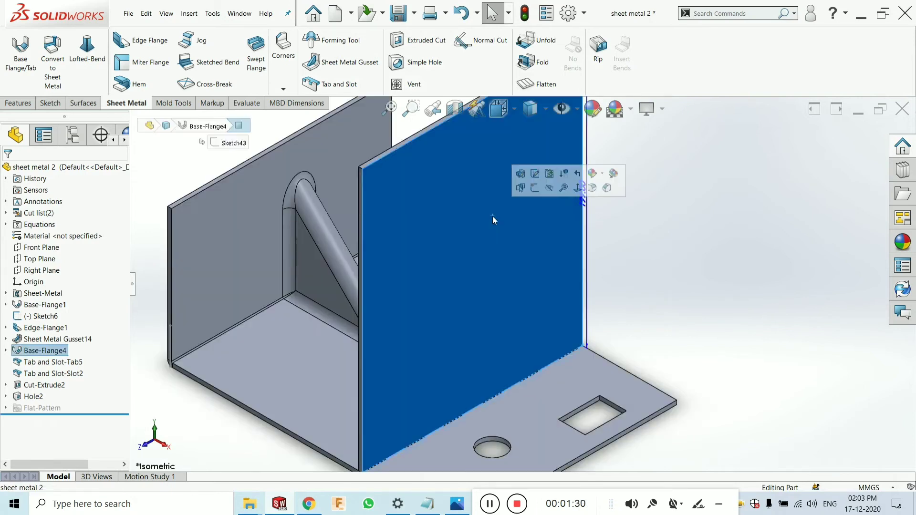
# Open Sketch50 on the flange face, view it Normal To, and draw a circle.
pyautogui.click(534, 190)
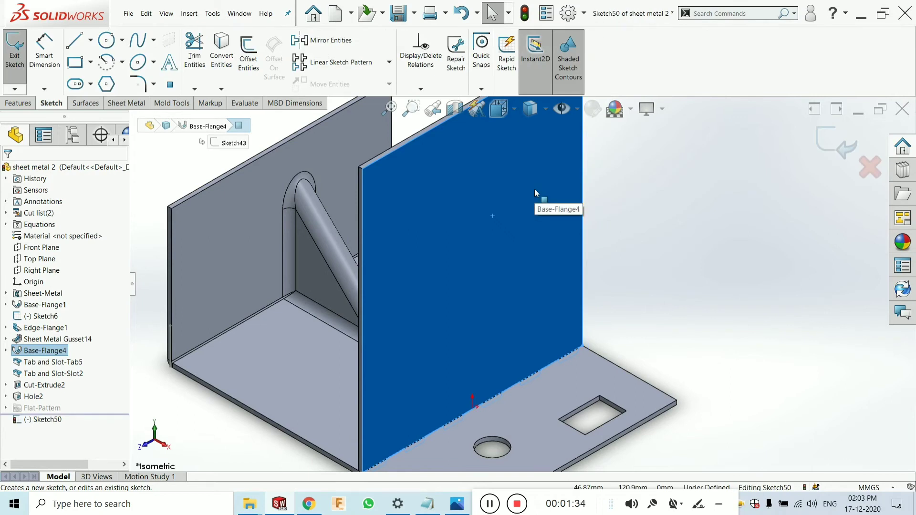
pyautogui.hotkey('ctrl', '8')
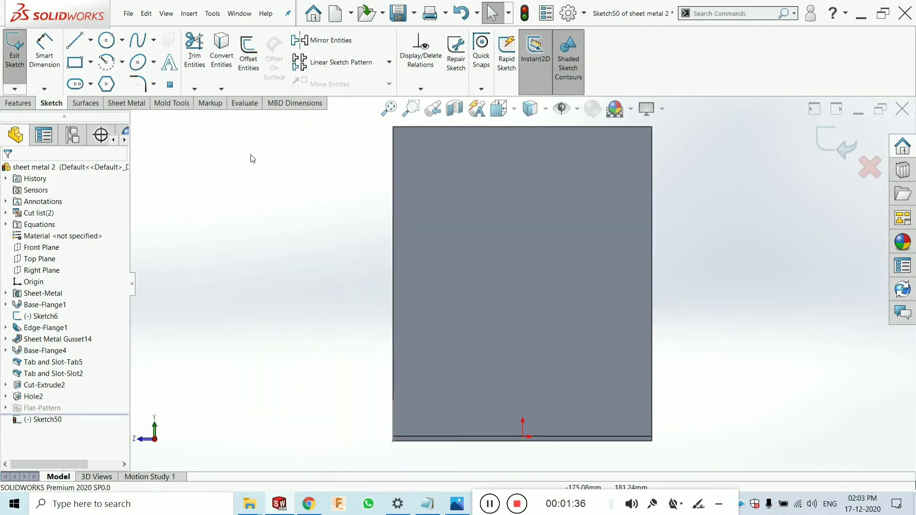
pyautogui.click(106, 41)
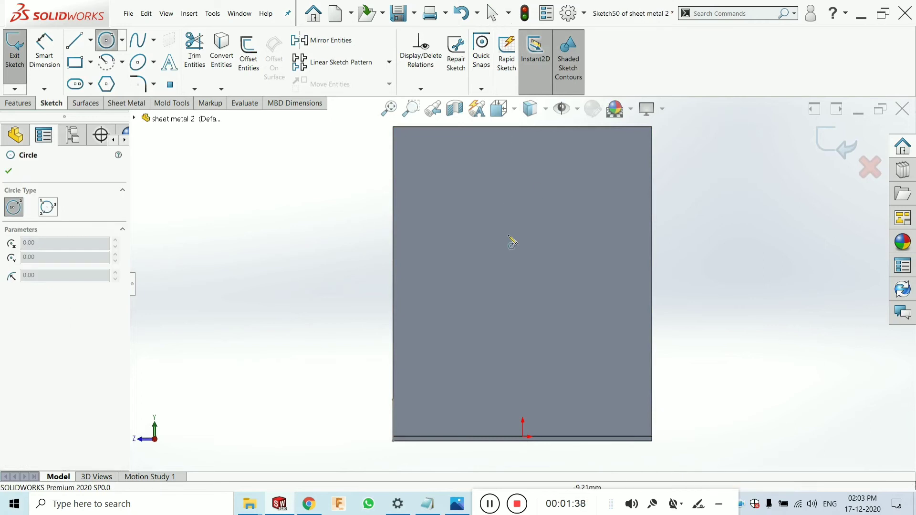
pyautogui.click(517, 276)
pyautogui.click(550, 174)
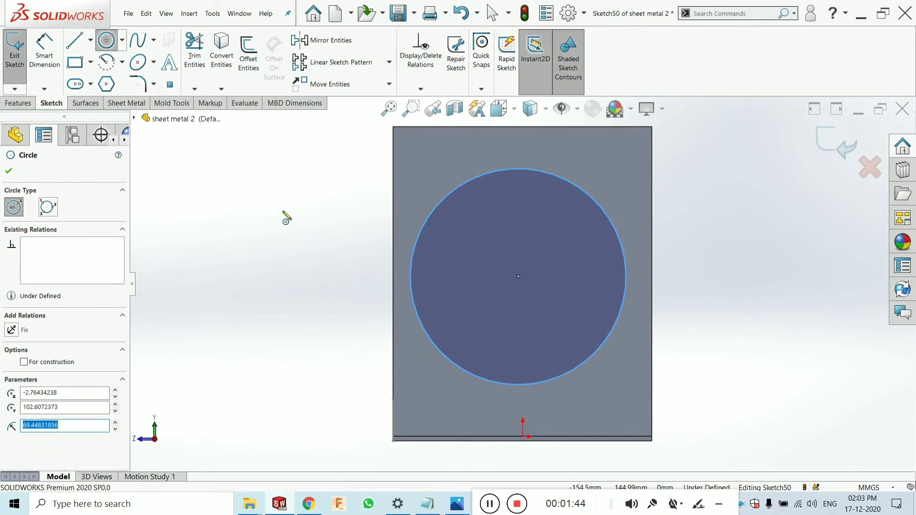
# Dimension the circle's diameter to 140 mm.
pyautogui.click(45, 50)
pyautogui.click(414, 246)
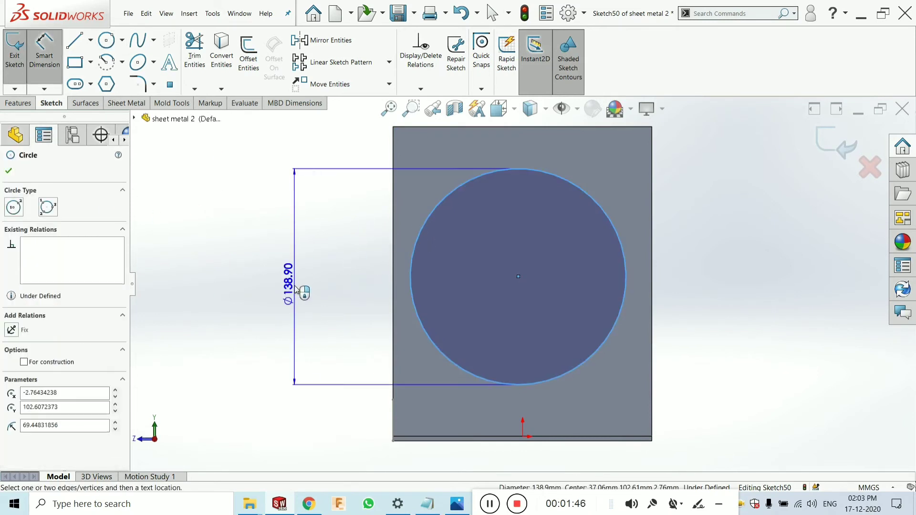
pyautogui.click(304, 292)
pyautogui.write('140')
pyautogui.press('Return')
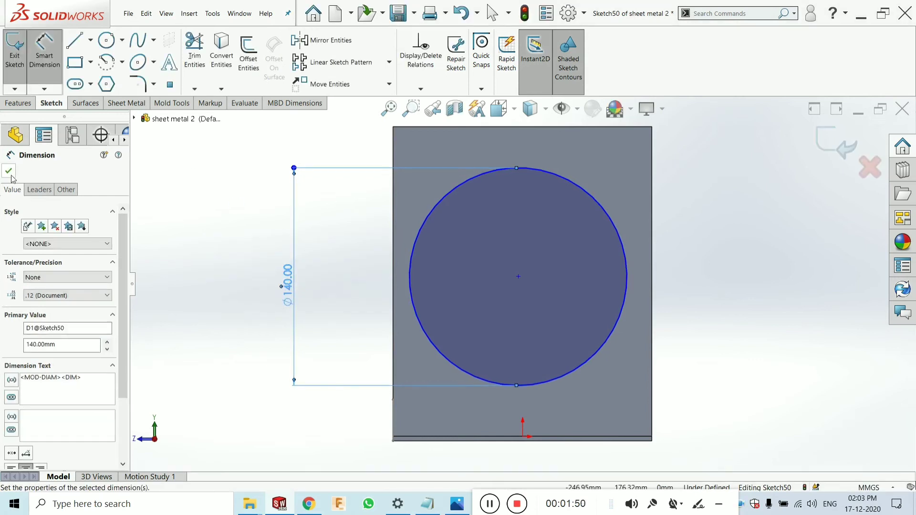
pyautogui.click(9, 172)
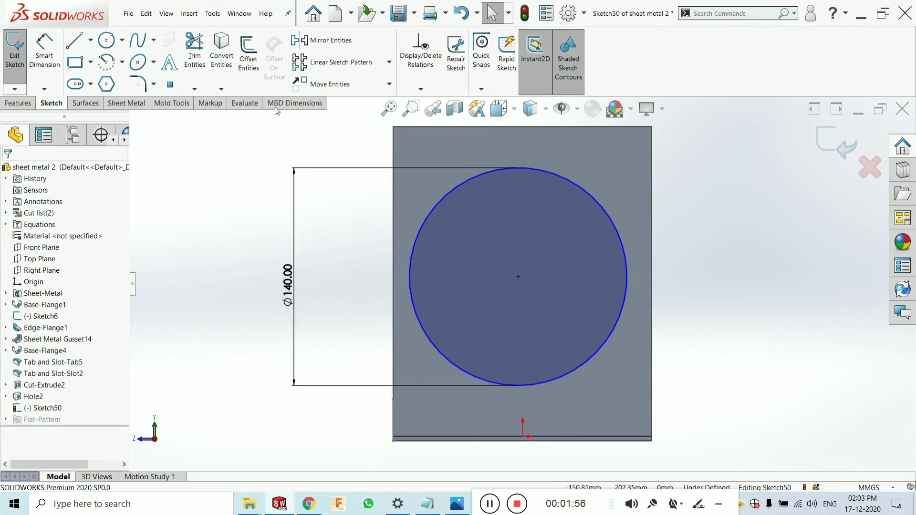
# Draw two smaller circles concentric with the 140 mm circle.
pyautogui.click(105, 41)
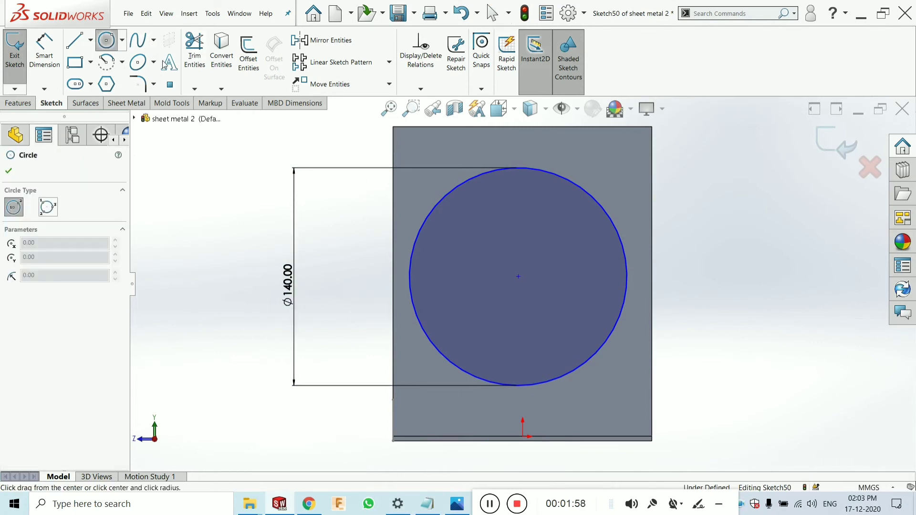
pyautogui.click(518, 277)
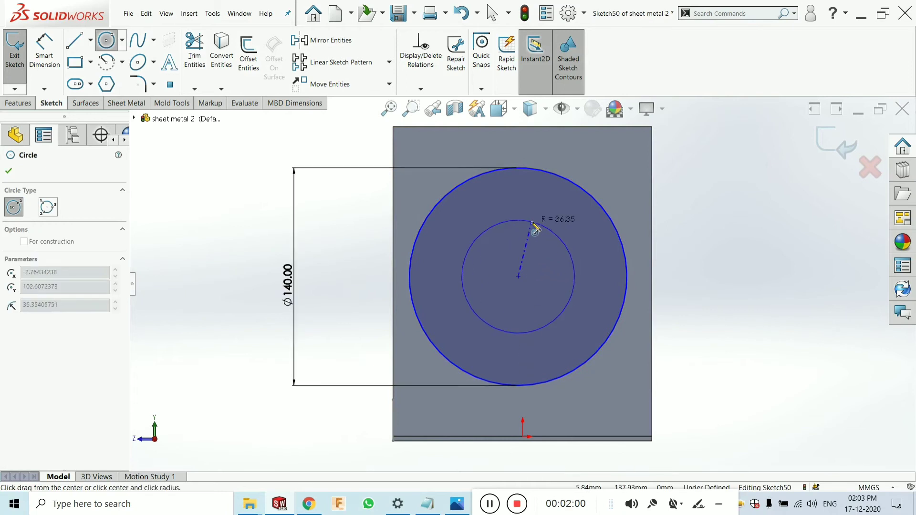
pyautogui.click(534, 245)
pyautogui.click(518, 277)
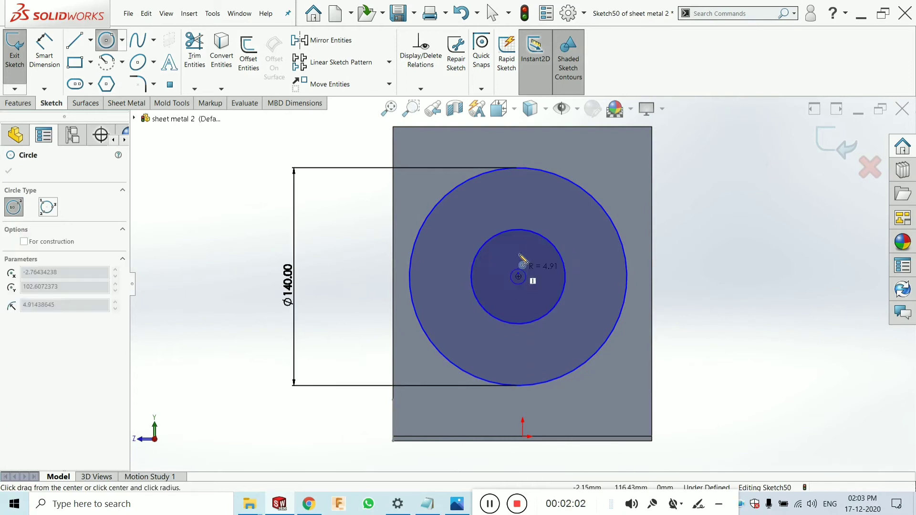
pyautogui.click(526, 201)
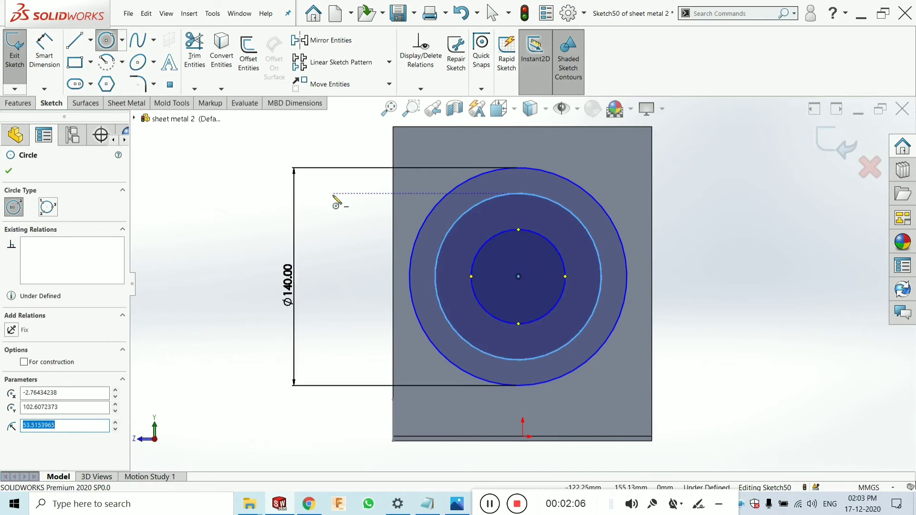
# Draw a vertical line from the outer circle's top quadrant down to the centre.
pyautogui.click(74, 42)
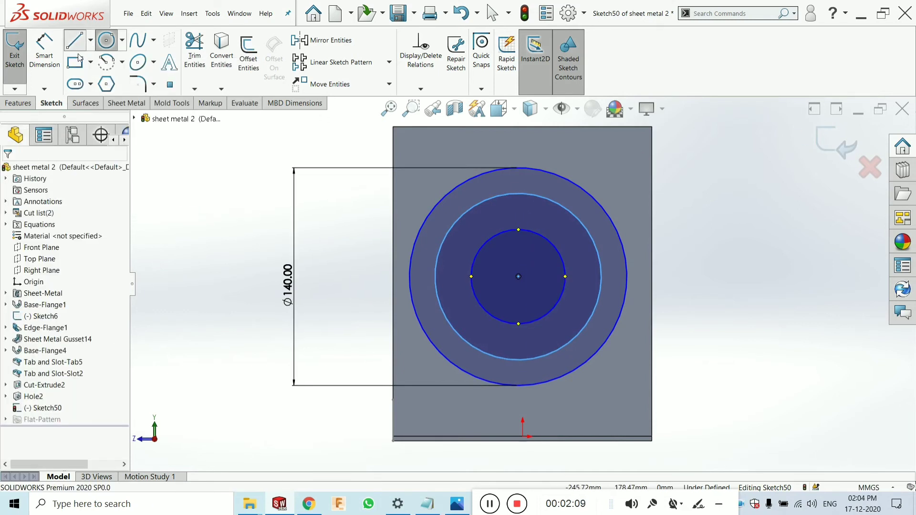
pyautogui.click(520, 170)
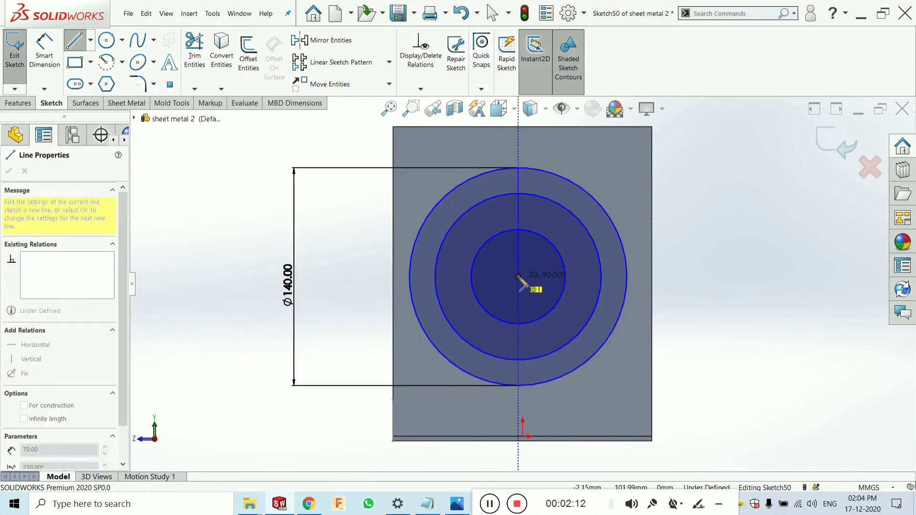
pyautogui.click(519, 272)
pyautogui.rightClick(280, 178)
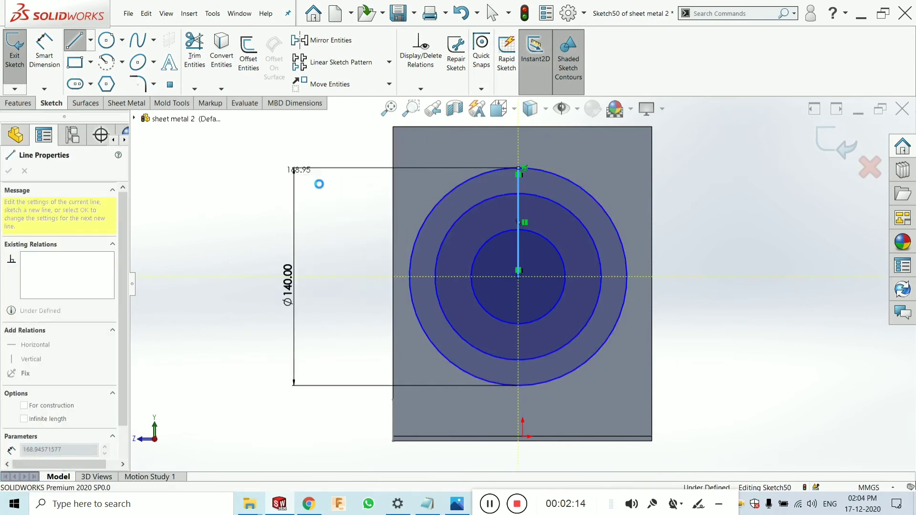
pyautogui.click(317, 183)
# Circular-pattern Line1 about the circles' centre point with 9 instances.
pyautogui.click(389, 63)
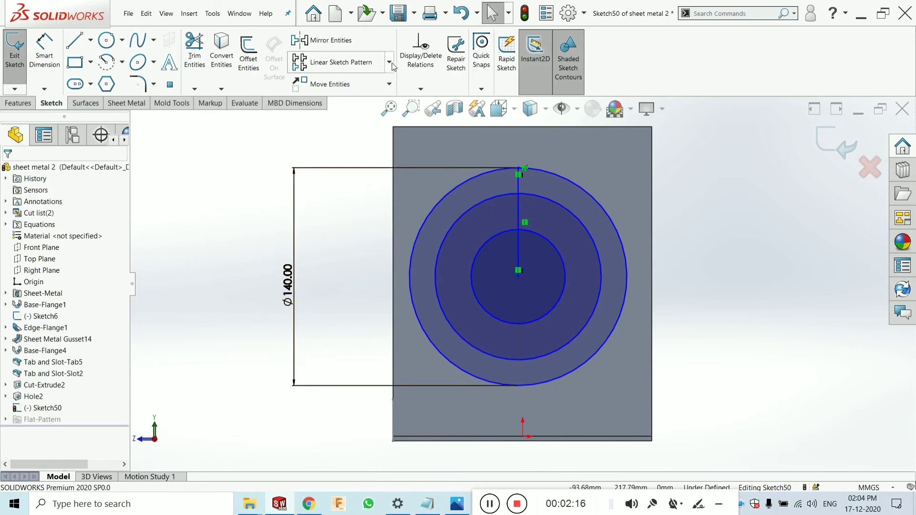
pyautogui.click(341, 92)
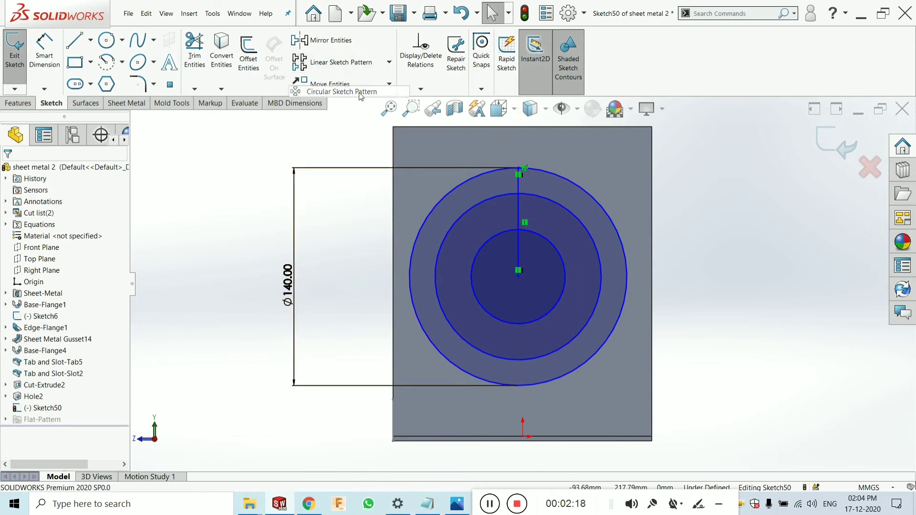
pyautogui.click(521, 185)
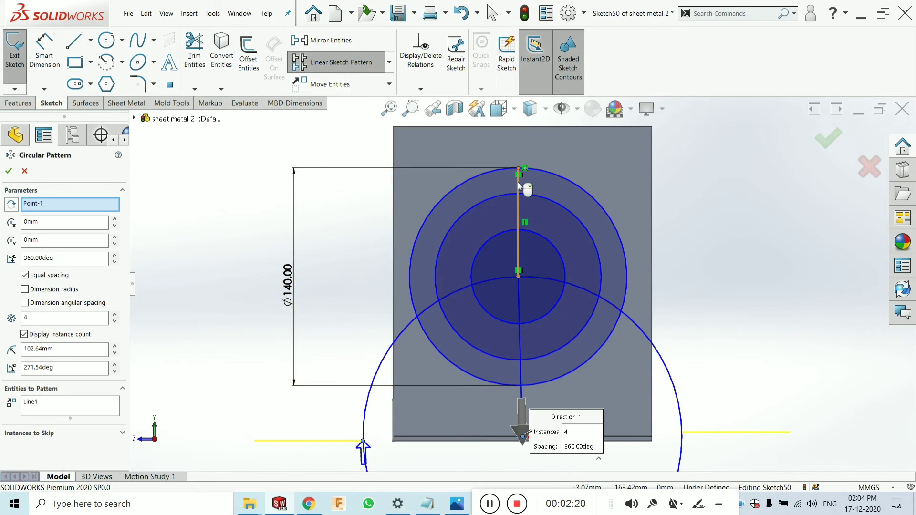
pyautogui.rightClick(37, 212)
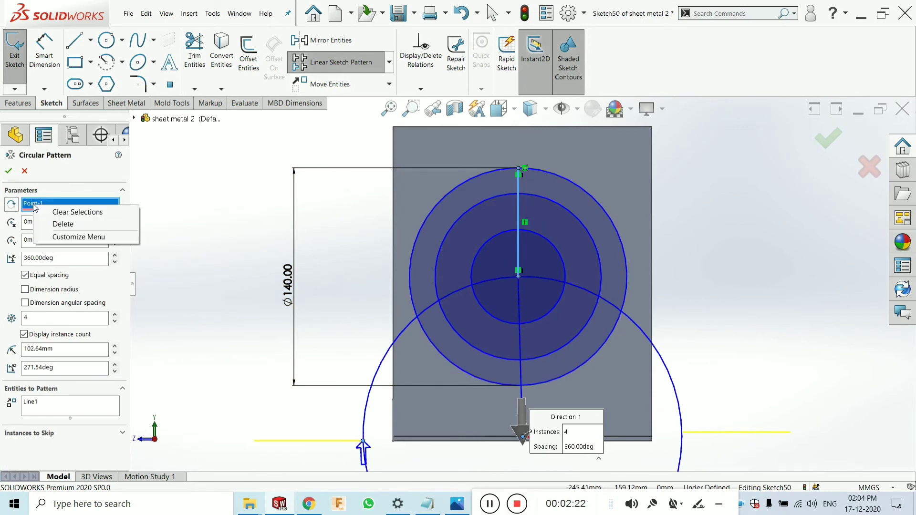
pyautogui.click(61, 213)
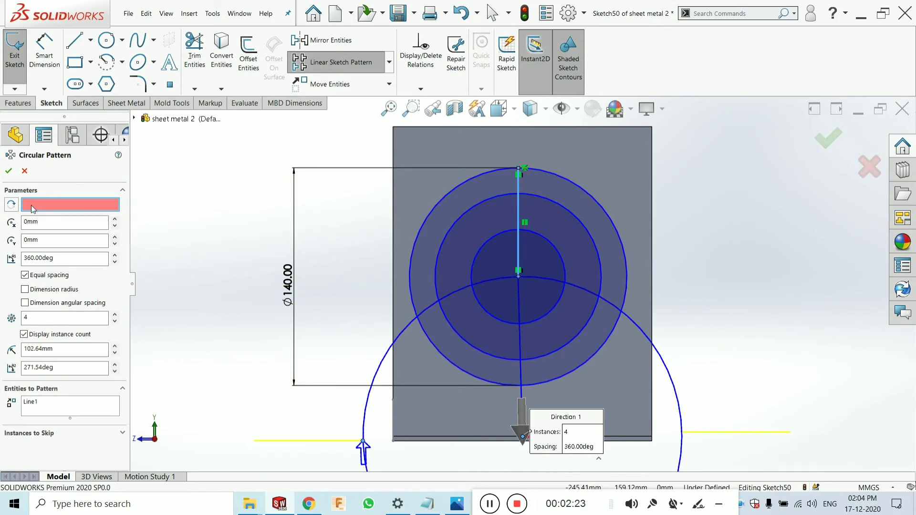
pyautogui.click(517, 271)
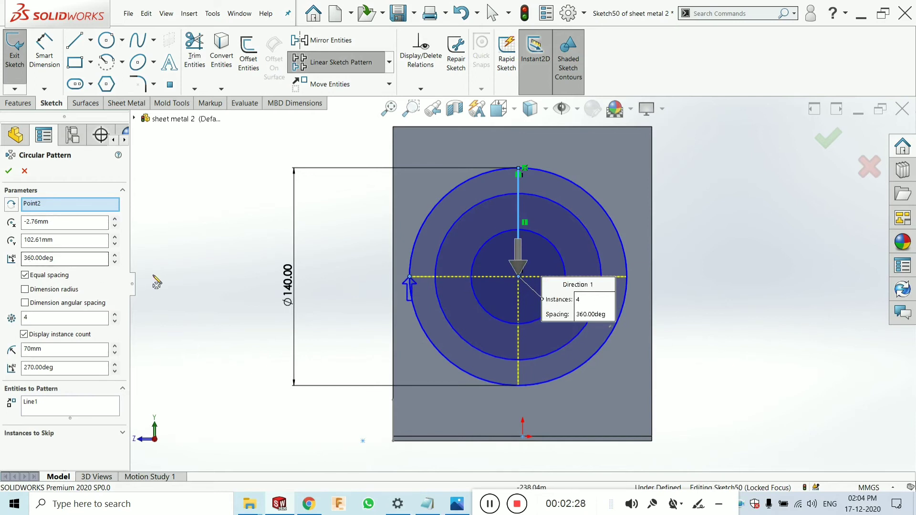
pyautogui.click(114, 315)
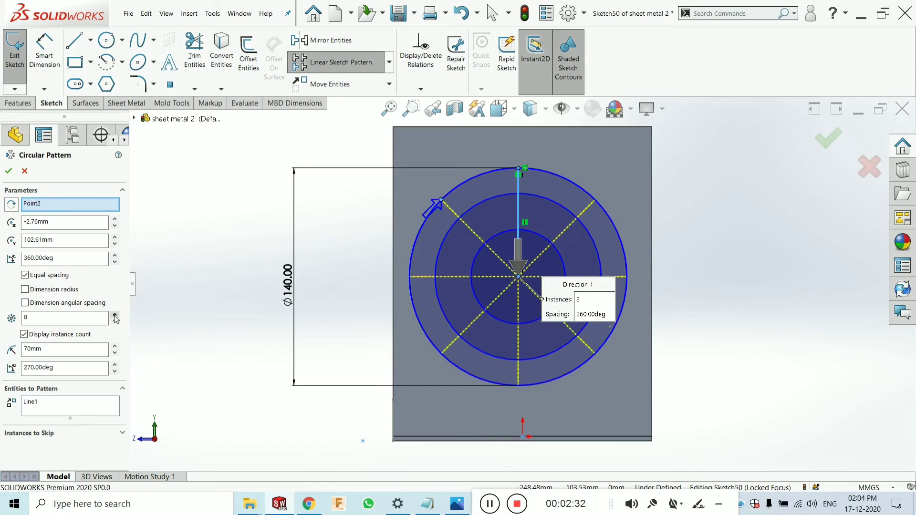
pyautogui.click(114, 315)
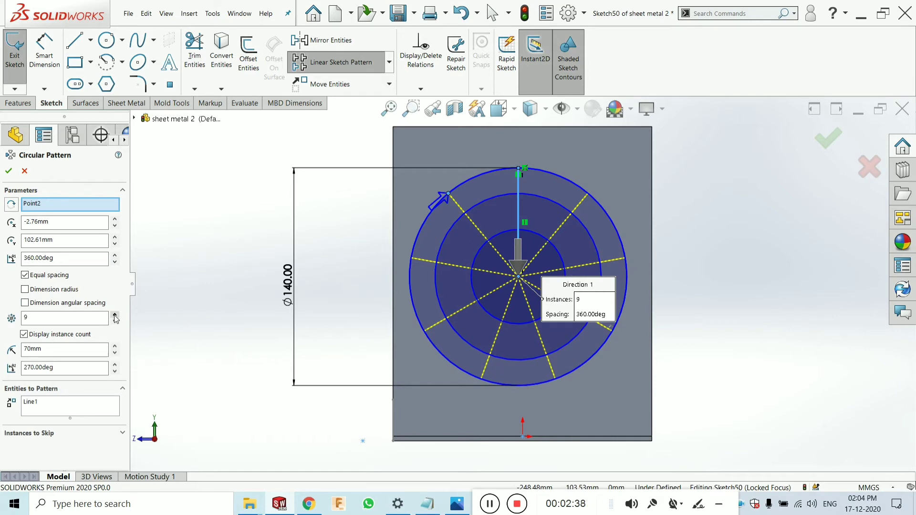
# Accept the nine-line pattern, then power-trim the spoke segments inside the innermost circle.
pyautogui.click(8, 171)
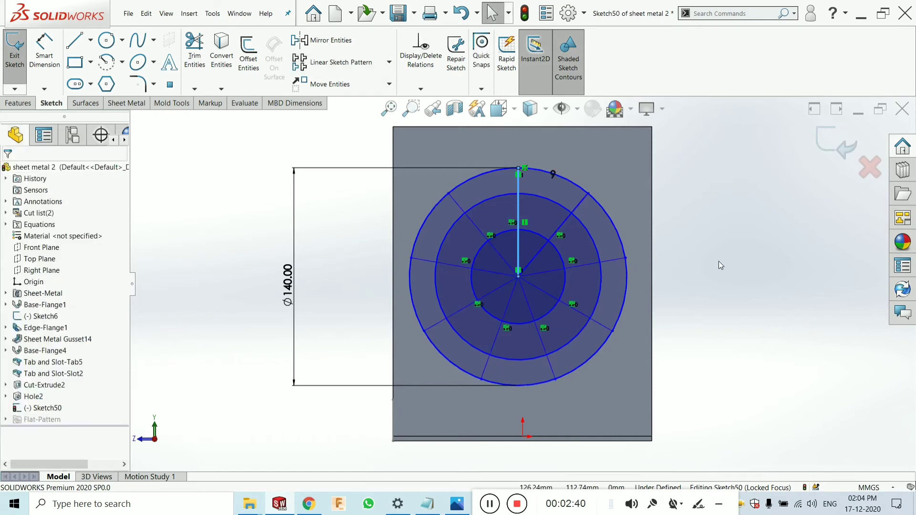
pyautogui.scroll(-5, 643, 293)
pyautogui.scroll(3, 573, 296)
pyautogui.scroll(-2, 523, 298)
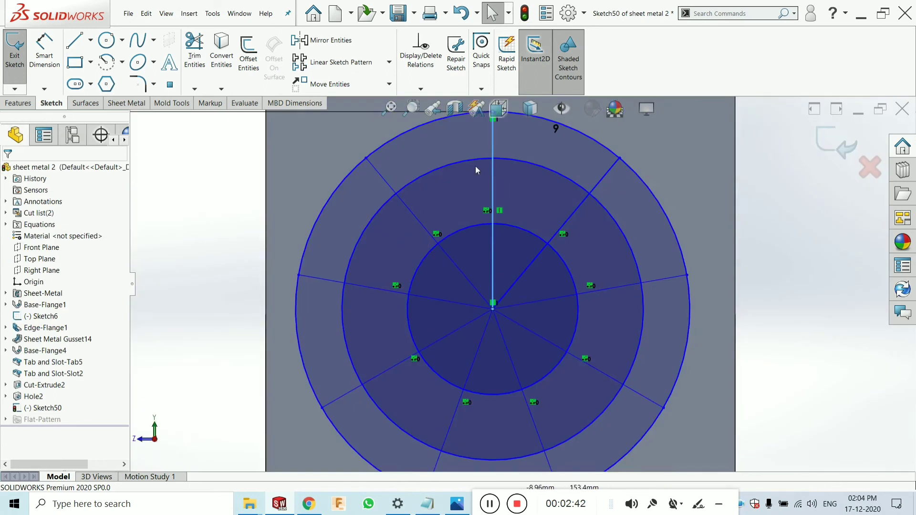
pyautogui.click(194, 56)
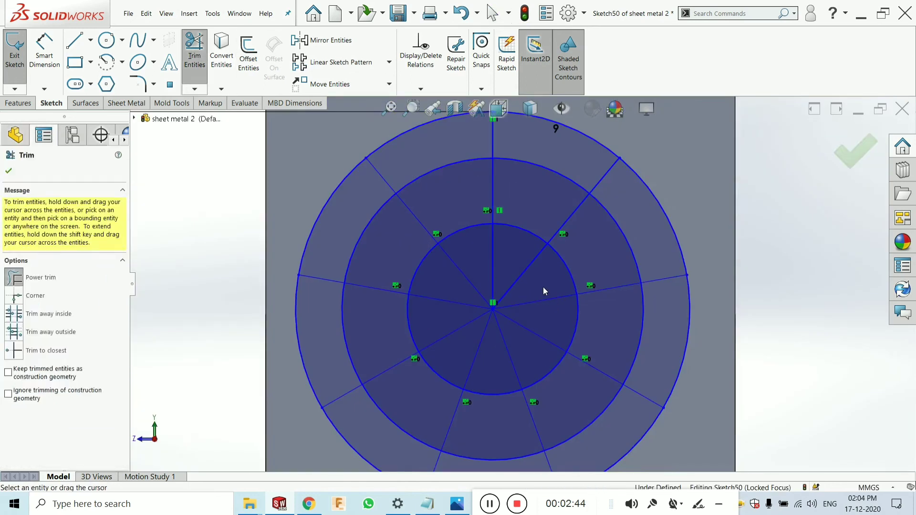
pyautogui.moveTo(543, 287); pyautogui.dragTo(528, 283)
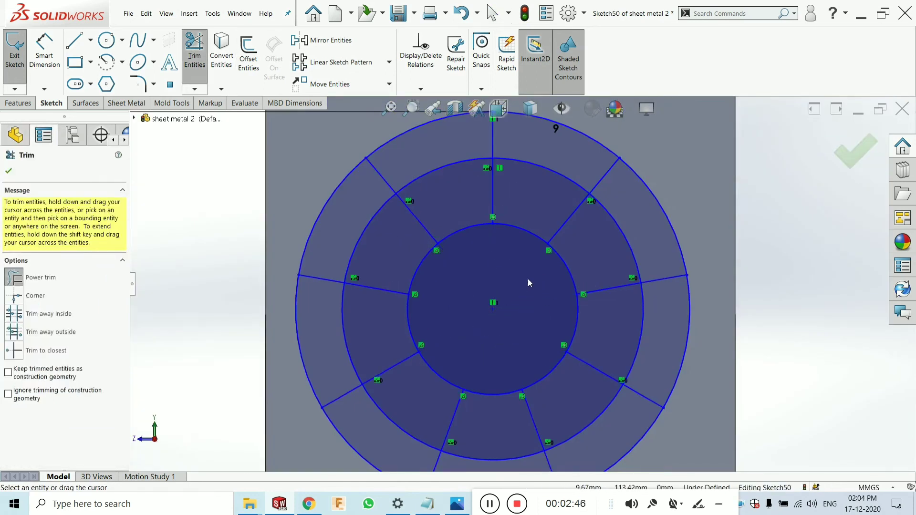
pyautogui.scroll(3, 527, 282)
pyautogui.scroll(-1, 527, 282)
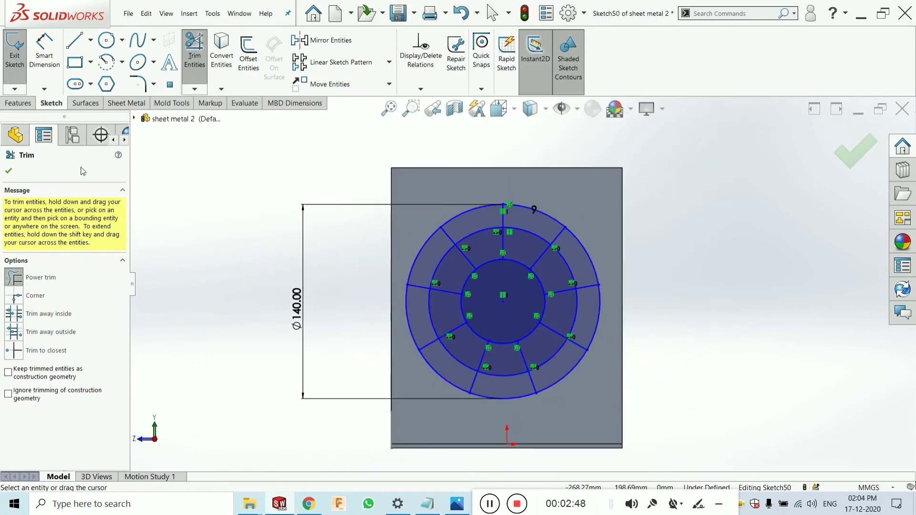
pyautogui.click(9, 171)
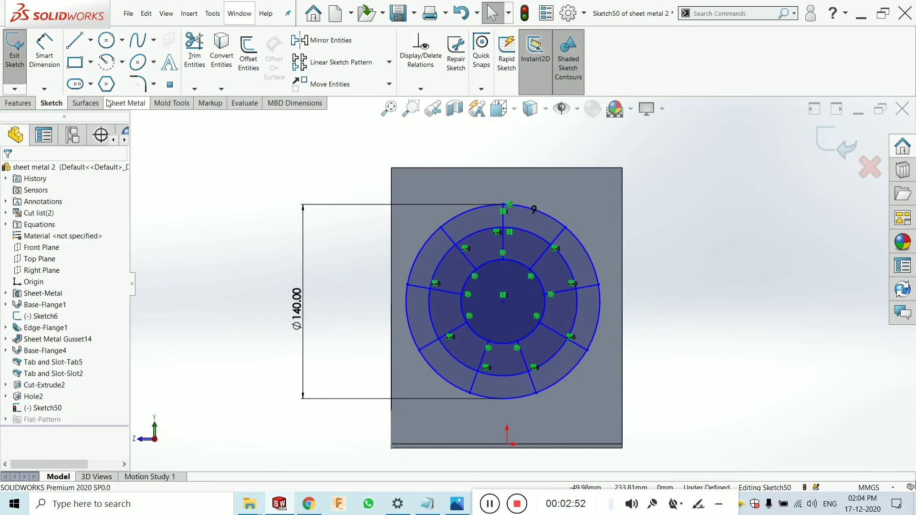
# Start a Vent feature with Sketch50's outer circle as the boundary.
pyautogui.click(126, 103)
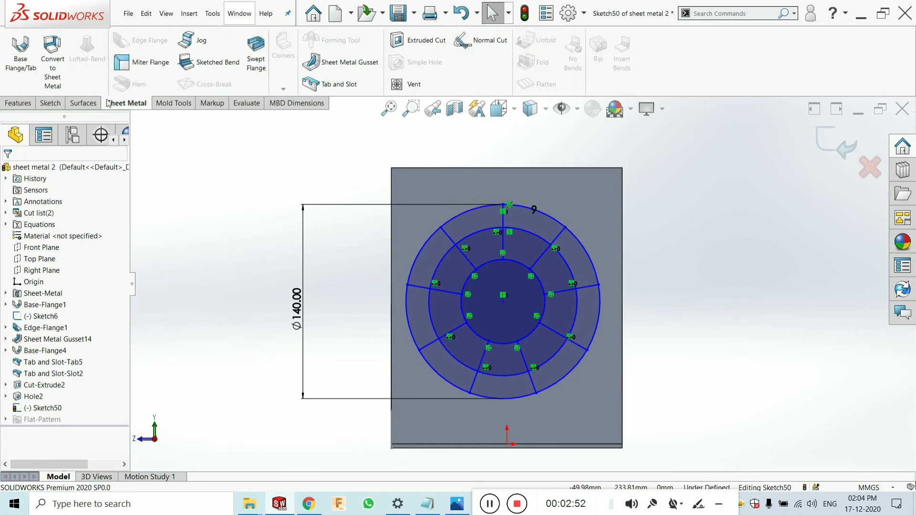
pyautogui.click(416, 85)
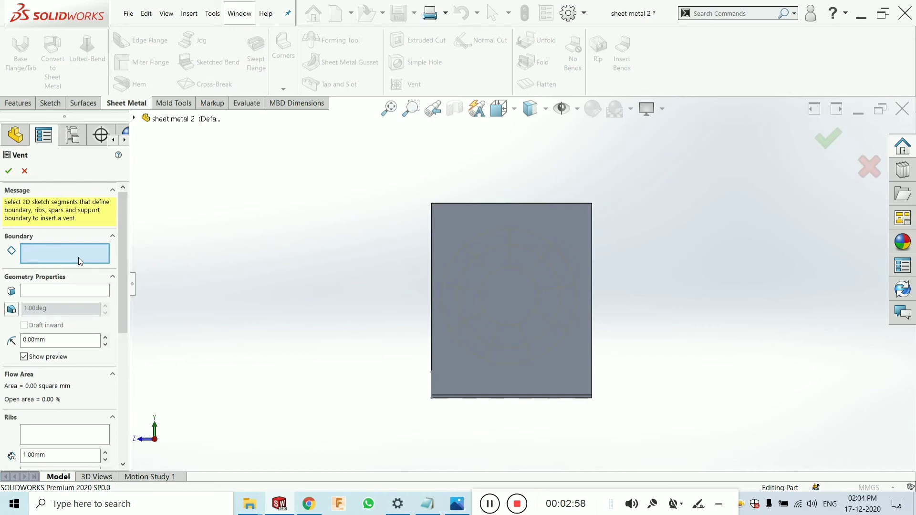
pyautogui.moveTo(64, 254)
pyautogui.moveTo(477, 321); pyautogui.dragTo(460, 252, button='middle')
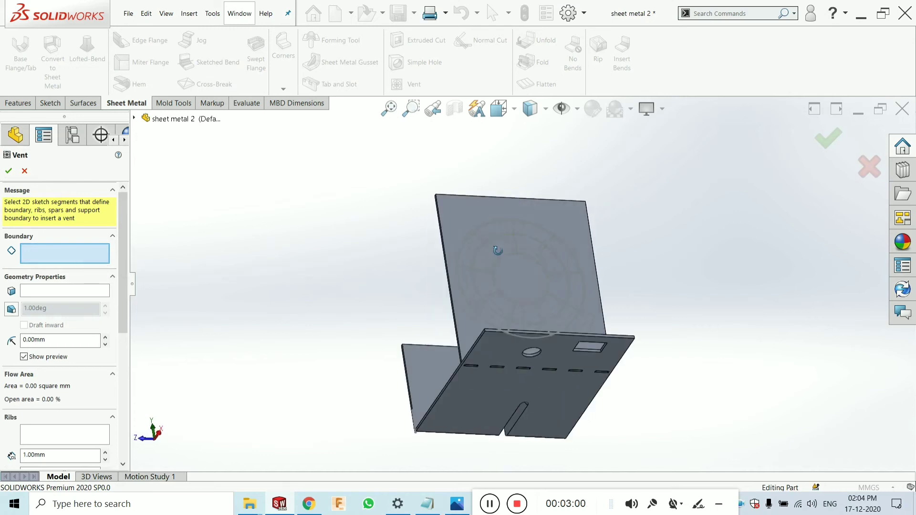
pyautogui.click(457, 247)
pyautogui.scroll(-5, 477, 271)
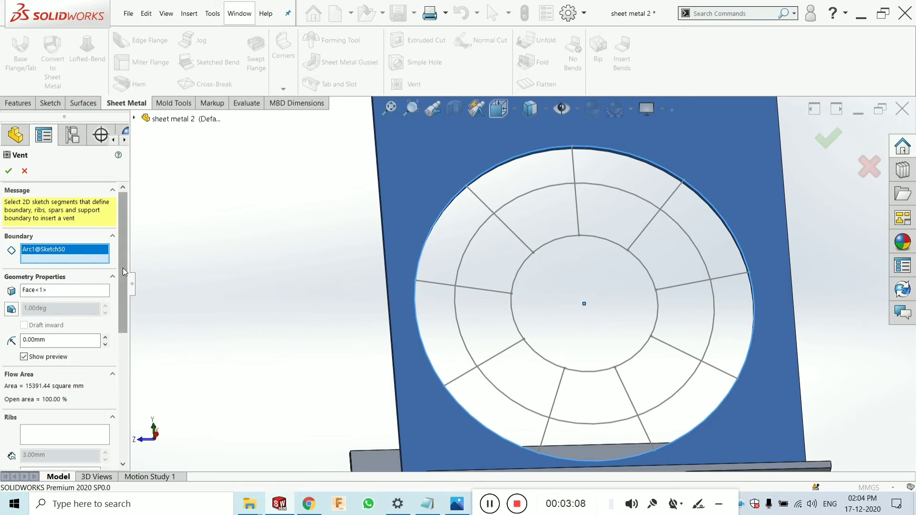
pyautogui.scroll(-3, 123, 268)
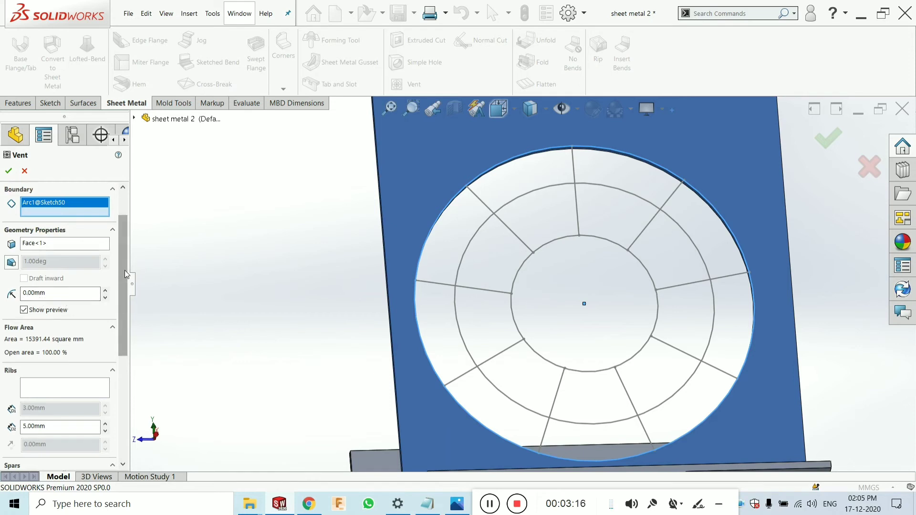
pyautogui.moveTo(125, 270); pyautogui.dragTo(120, 348)
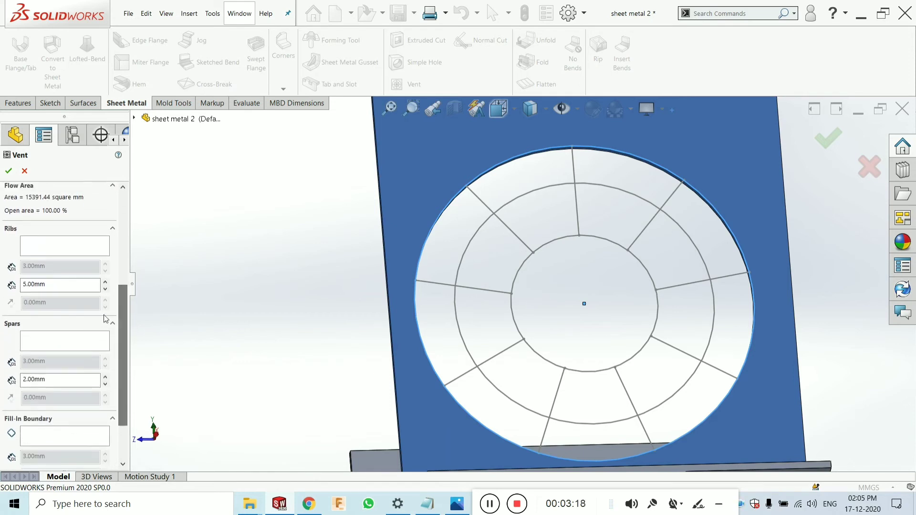
pyautogui.click(45, 250)
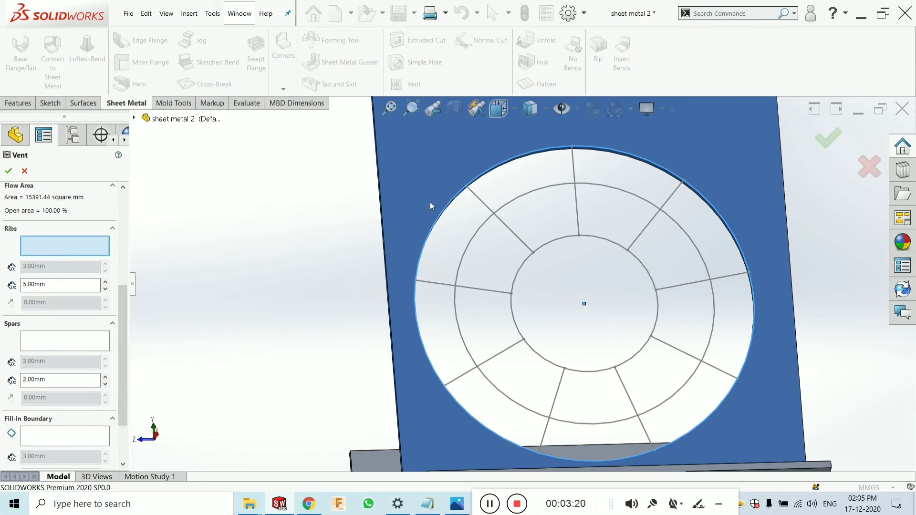
# Select all nine radial lines as 5 mm vent ribs, giving 88.42% open area.
pyautogui.click(482, 203)
pyautogui.click(574, 169)
pyautogui.click(675, 197)
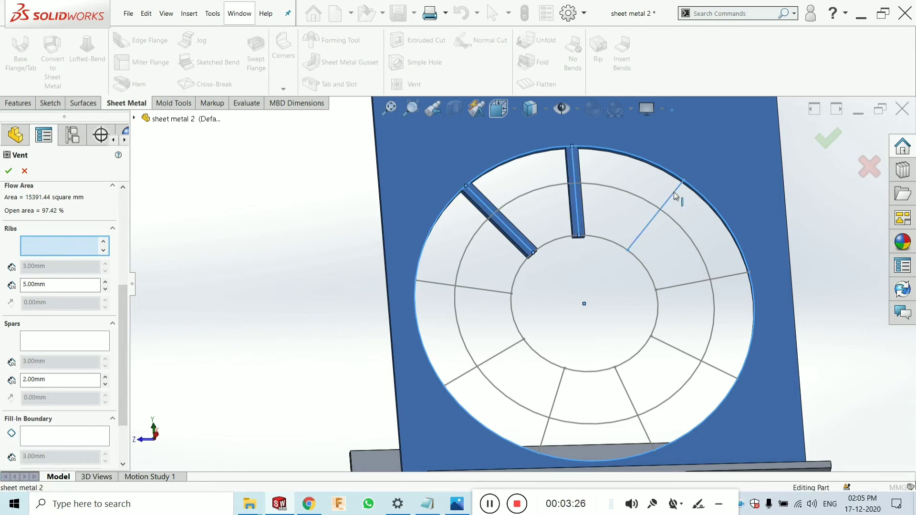
pyautogui.click(725, 276)
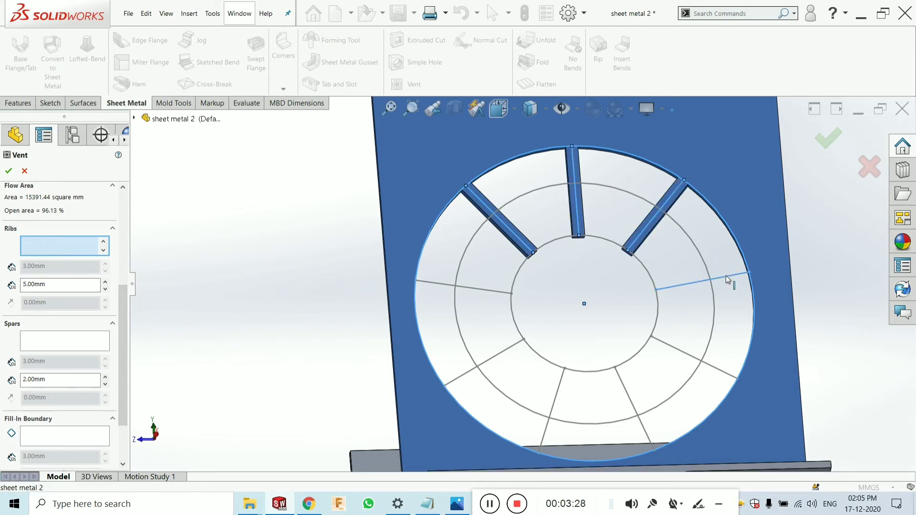
pyautogui.click(444, 284)
pyautogui.click(463, 380)
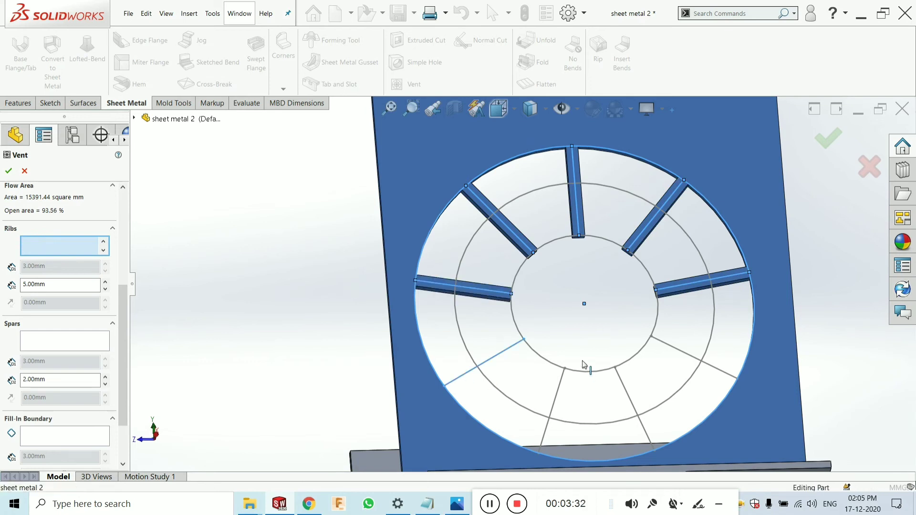
pyautogui.click(621, 378)
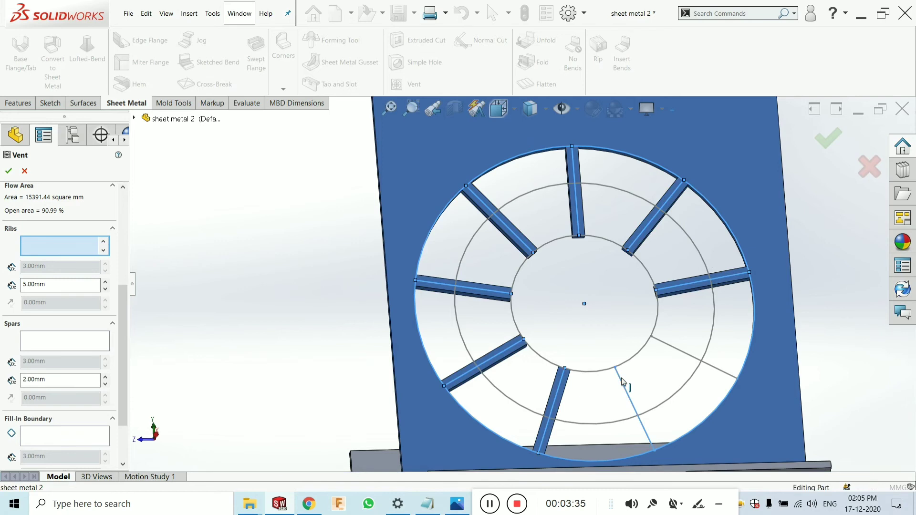
pyautogui.click(668, 347)
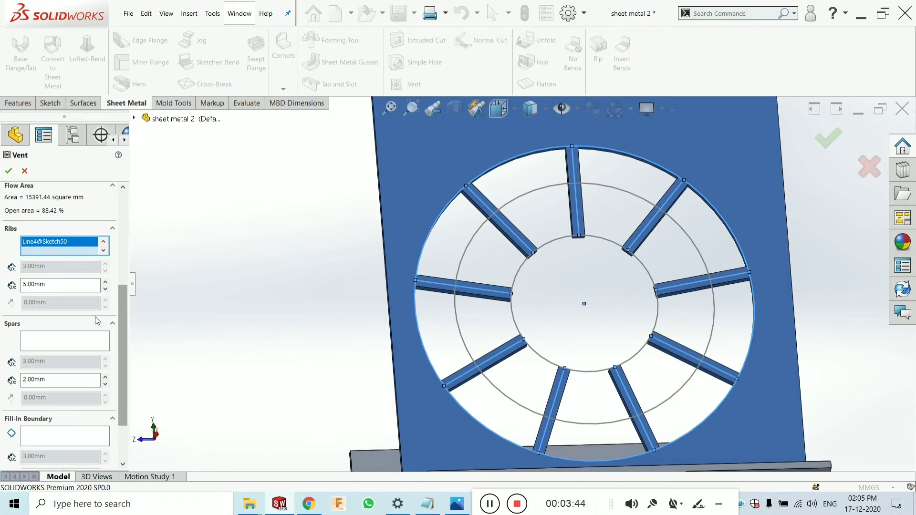
pyautogui.click(63, 347)
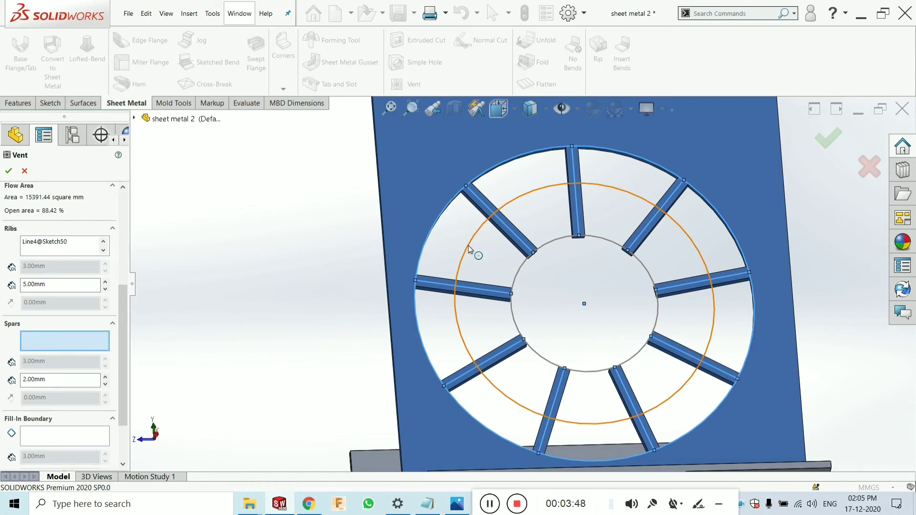
# Add the middle and inner circles as spar rings and set the spar width to 5 mm.
pyautogui.click(515, 270)
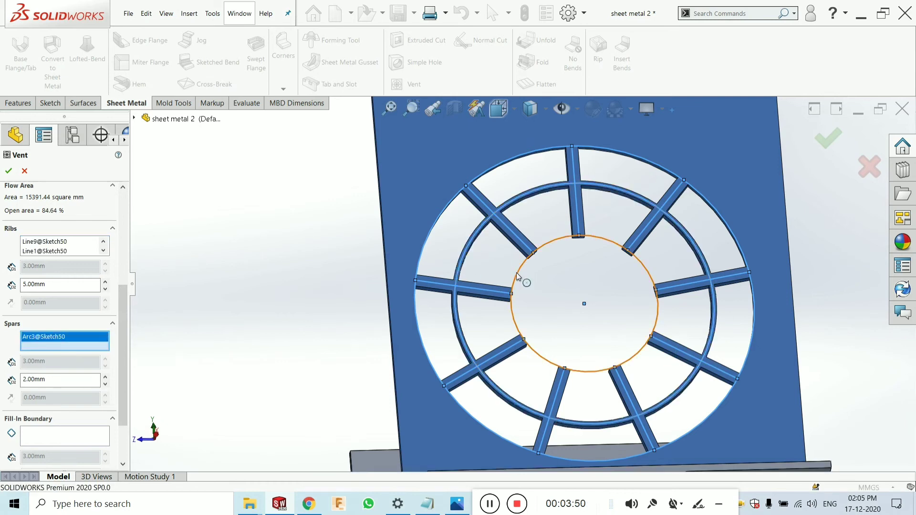
pyautogui.click(518, 277)
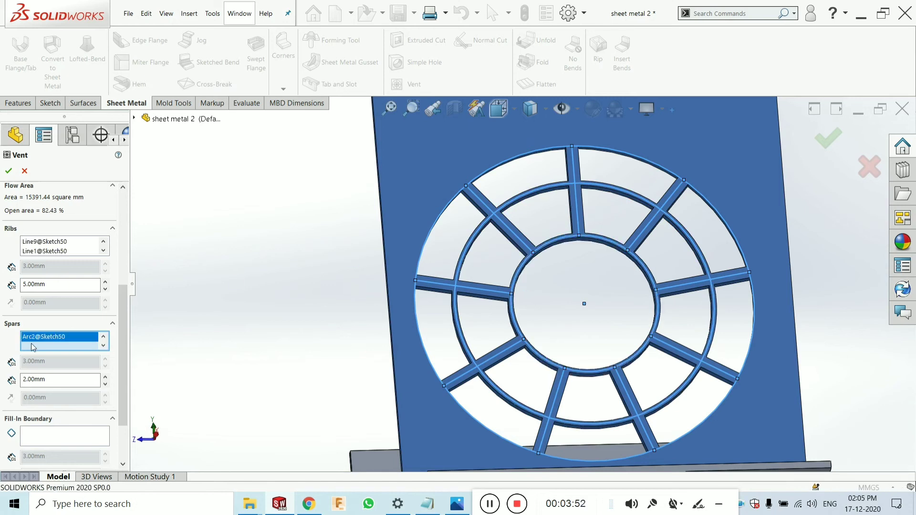
pyautogui.doubleClick(68, 380)
pyautogui.write('4')
pyautogui.press('Return')
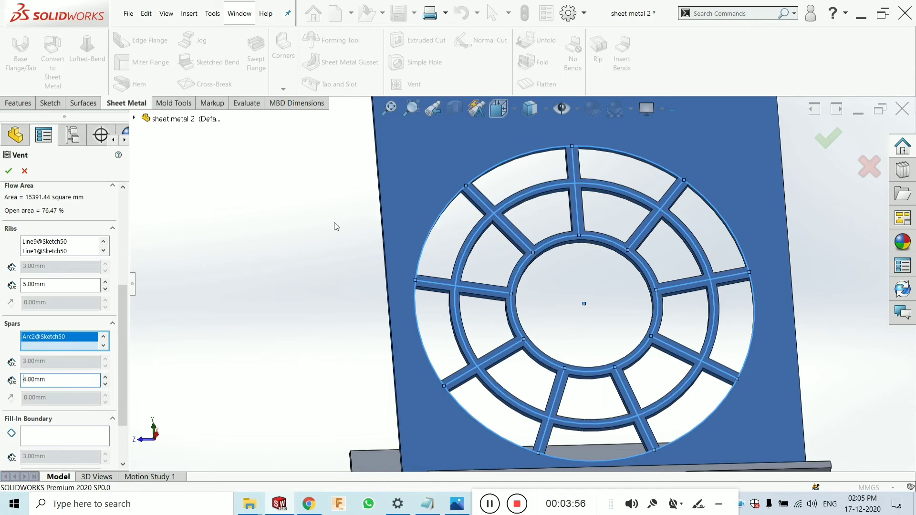
pyautogui.doubleClick(46, 379)
pyautogui.write('5')
pyautogui.press('Return')
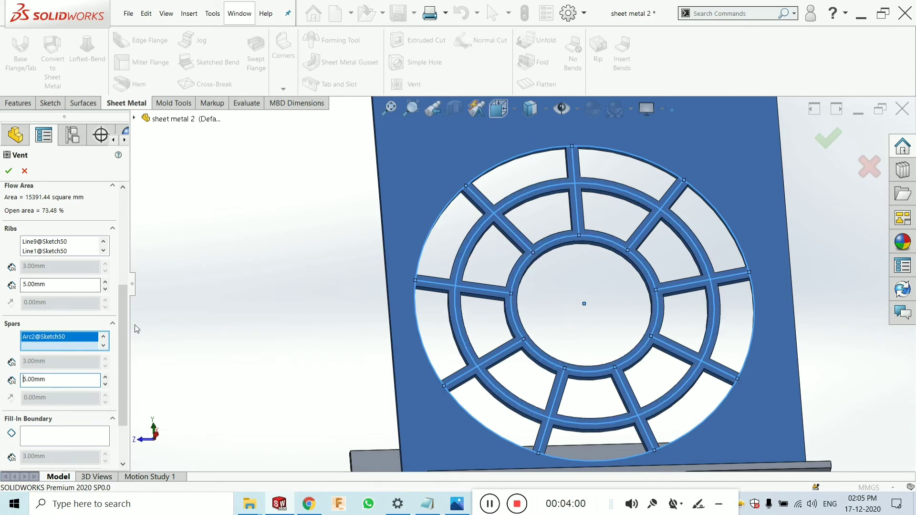
pyautogui.scroll(2, 64, 301)
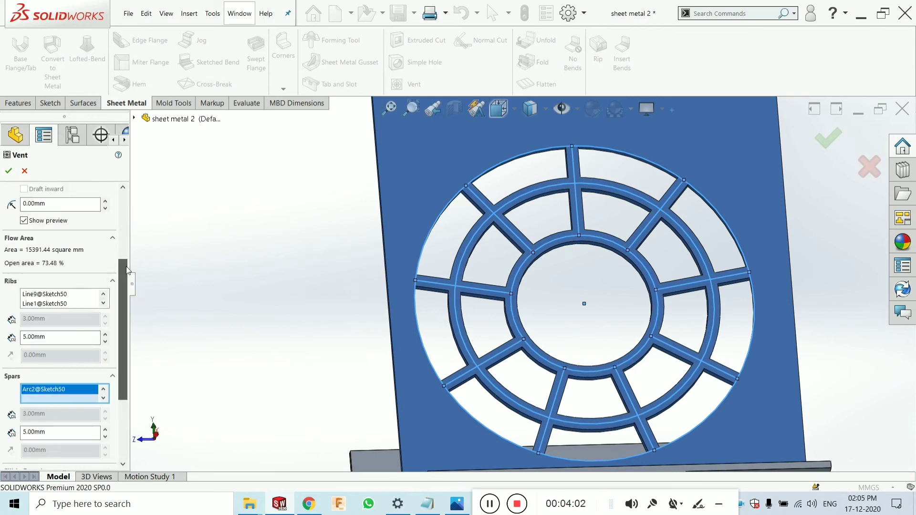
pyautogui.scroll(-2, 475, 207)
pyautogui.scroll(-2, 504, 200)
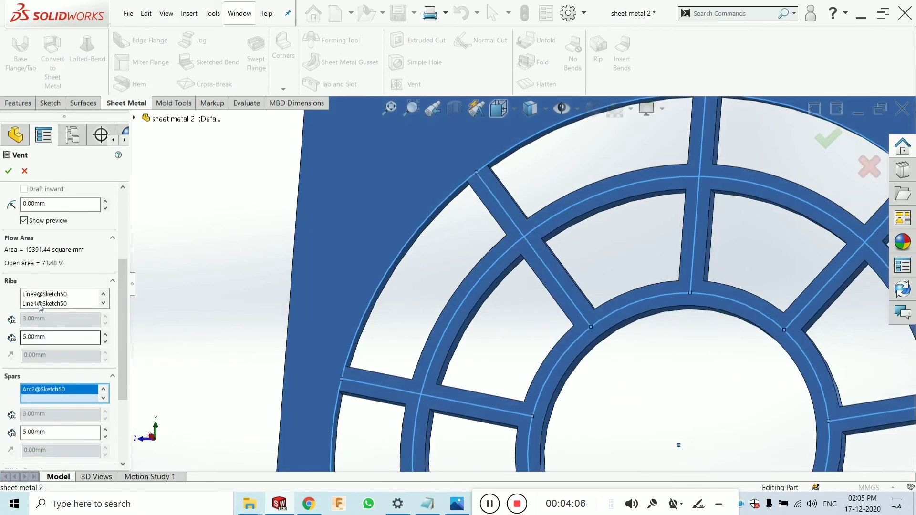
# Set the rib width to 6 mm, dropping the open area to 71.60%.
pyautogui.click(43, 335)
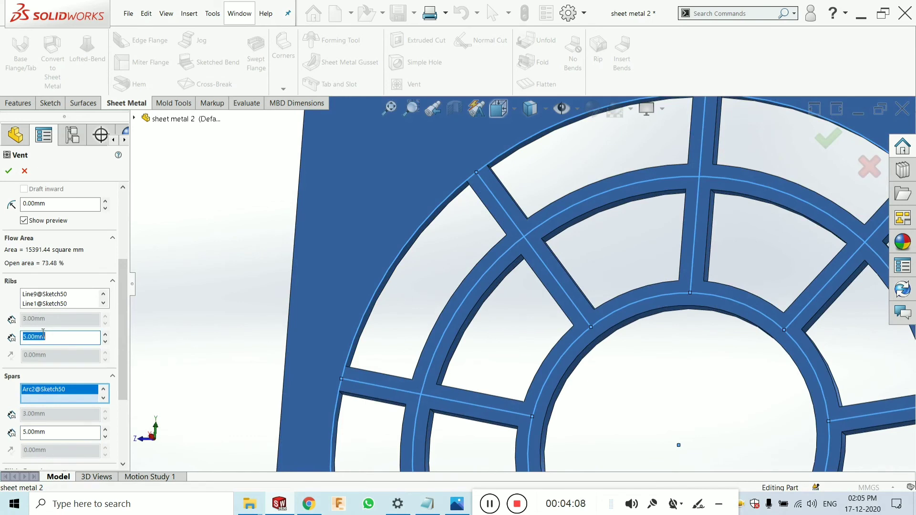
pyautogui.write('6')
pyautogui.press('Return')
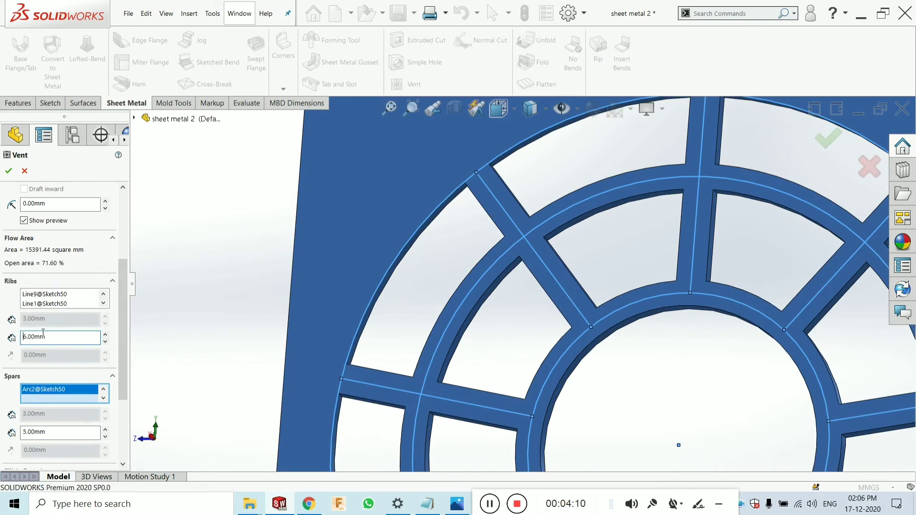
pyautogui.scroll(3, 619, 322)
pyautogui.scroll(3, 593, 333)
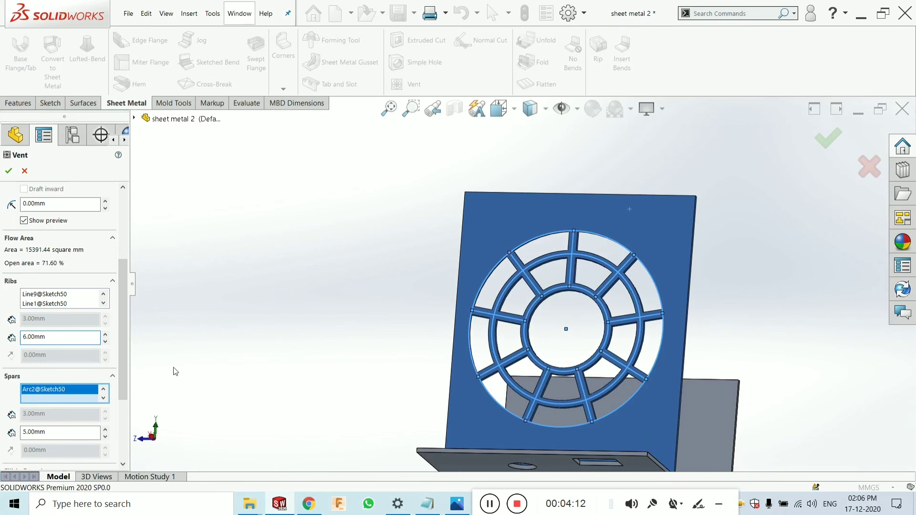
pyautogui.scroll(-3, 115, 387)
pyautogui.scroll(2, 114, 372)
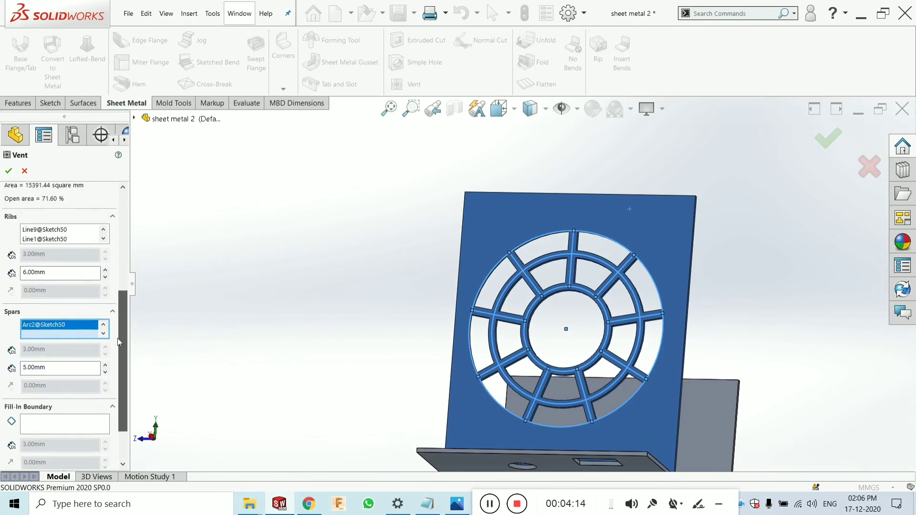
pyautogui.scroll(2, 115, 343)
pyautogui.scroll(2, 113, 308)
pyautogui.scroll(1, 113, 272)
pyautogui.scroll(1, 112, 264)
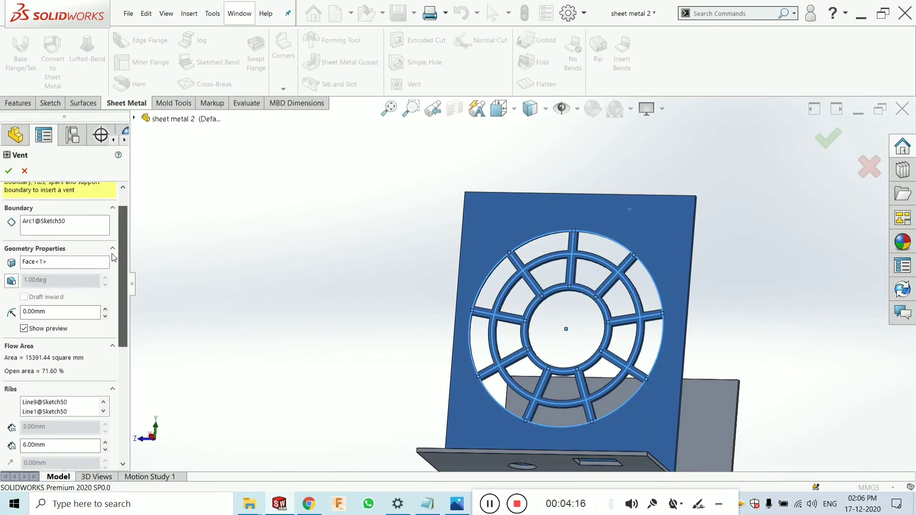
# Set the vent fillet radius to 3 mm, leaving 70.70% open area.
pyautogui.click(34, 309)
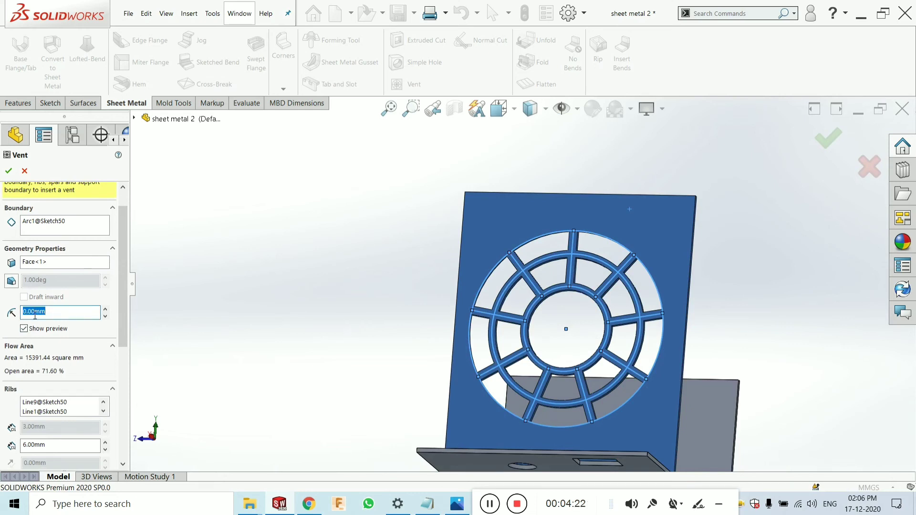
pyautogui.scroll(-3, 508, 264)
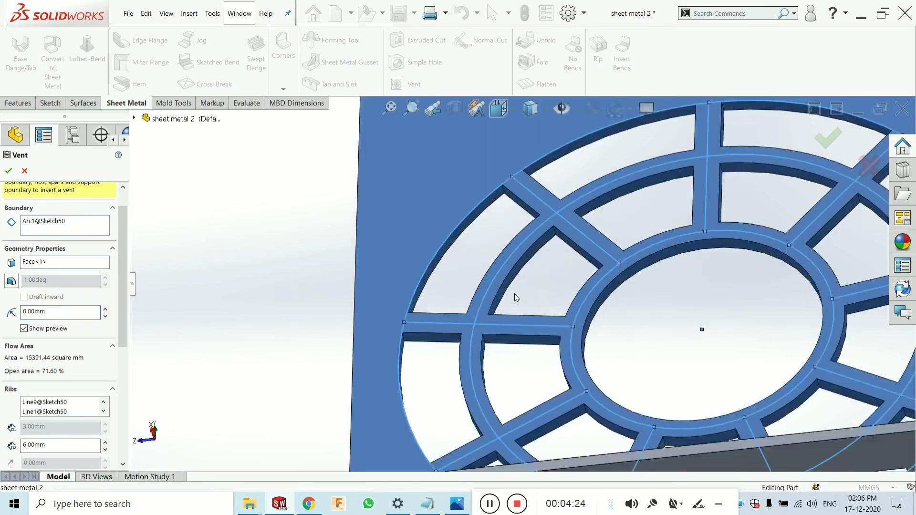
pyautogui.scroll(-3, 509, 215)
pyautogui.scroll(-2, 507, 166)
pyautogui.scroll(-2, 526, 215)
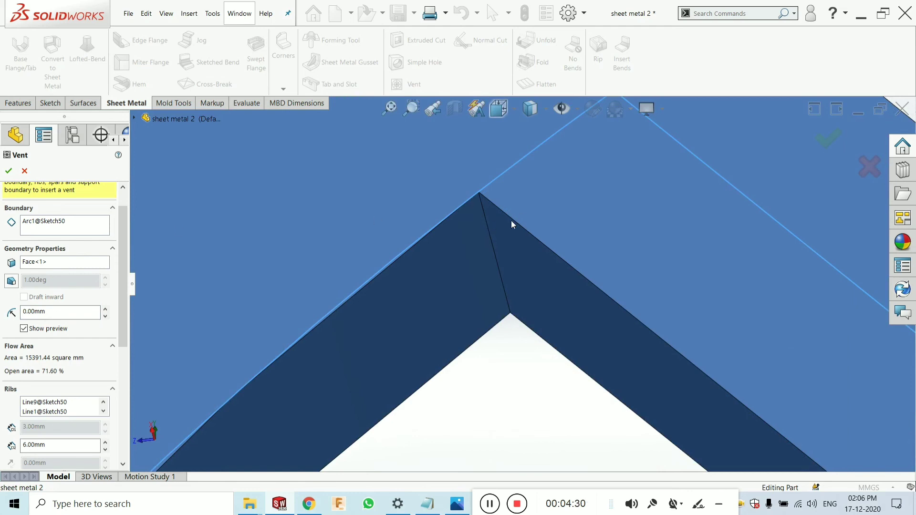
pyautogui.doubleClick(44, 311)
pyautogui.write('3')
pyautogui.press('Return')
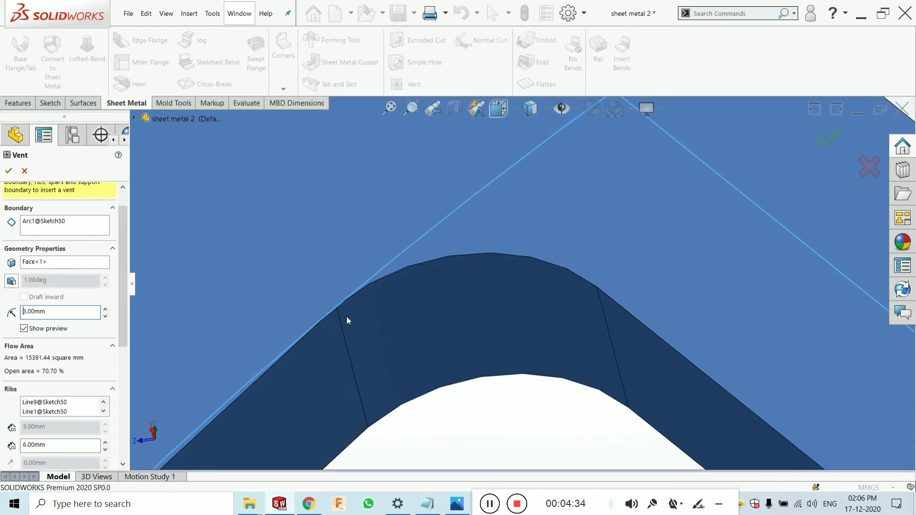
pyautogui.scroll(5, 499, 313)
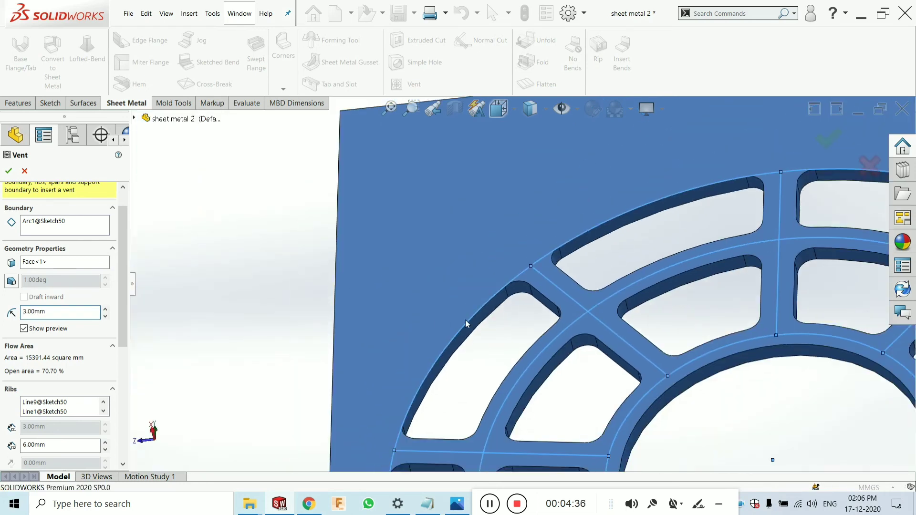
pyautogui.scroll(2, 479, 324)
pyautogui.scroll(2, 479, 324)
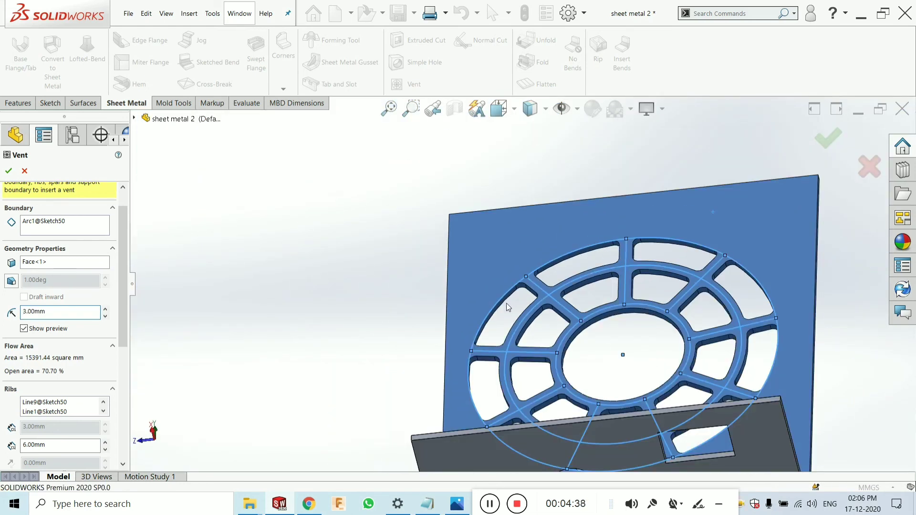
pyautogui.scroll(3, 506, 303)
pyautogui.moveTo(506, 303); pyautogui.dragTo(170, 271, button='middle')
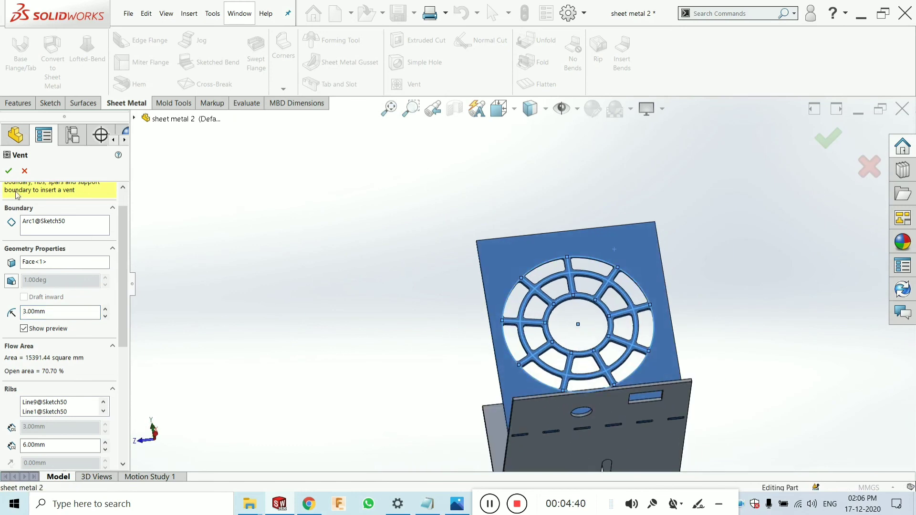
# Create Vent1, inspect the vented flange, snap to isometric, then switch to the browser.
pyautogui.click(8, 170)
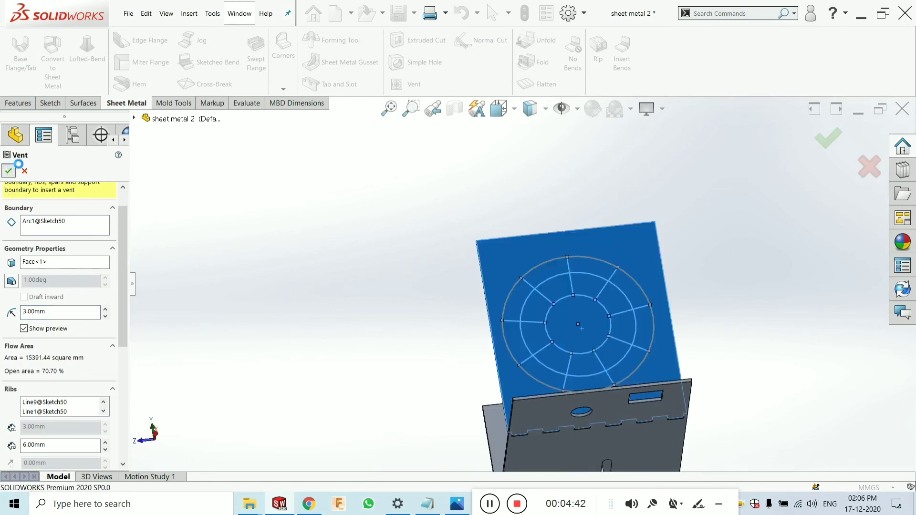
pyautogui.moveTo(339, 306)
pyautogui.mouseDown(button='middle')
pyautogui.moveTo(387, 249)
pyautogui.moveTo(510, 312)
pyautogui.moveTo(563, 262)
pyautogui.moveTo(561, 280)
pyautogui.mouseUp(button='middle')
pyautogui.scroll(-3, 509, 312)
pyautogui.scroll(3, 563, 262)
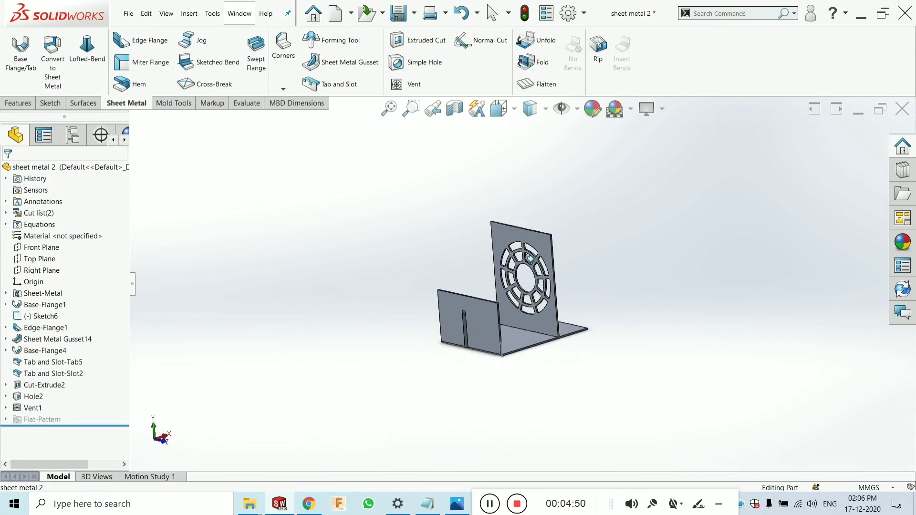
pyautogui.scroll(-3, 562, 282)
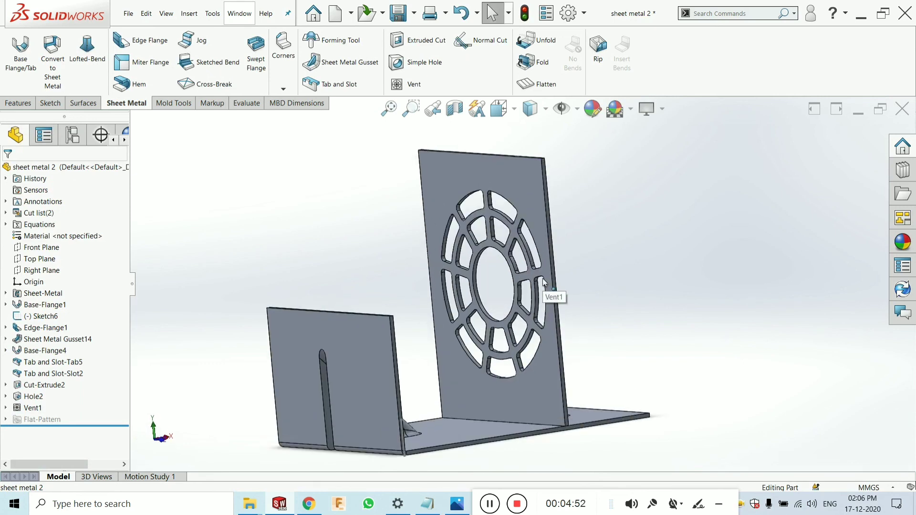
pyautogui.moveTo(543, 278)
pyautogui.mouseDown(button='middle')
pyautogui.moveTo(564, 271)
pyautogui.moveTo(506, 271)
pyautogui.mouseUp(button='middle')
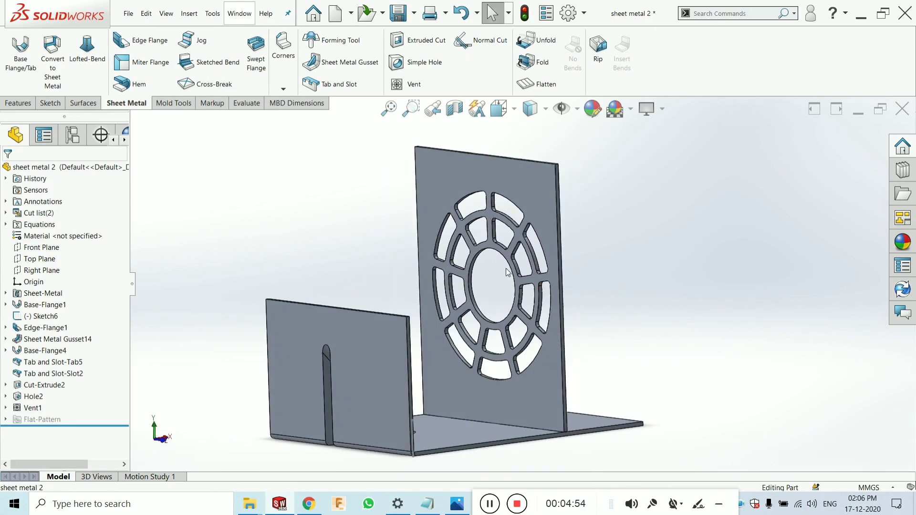
pyautogui.scroll(3, 506, 269)
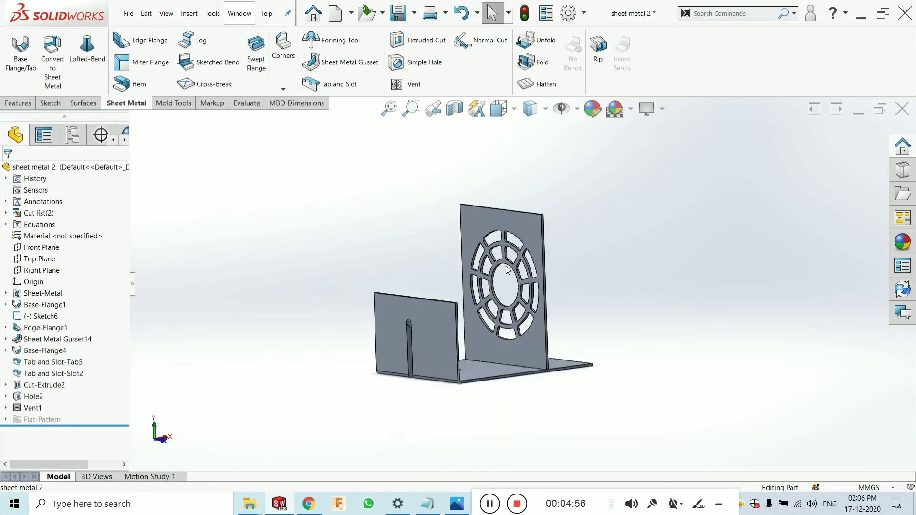
pyautogui.moveTo(506, 269)
pyautogui.mouseDown(button='middle')
pyautogui.moveTo(389, 266)
pyautogui.moveTo(372, 315)
pyautogui.moveTo(472, 326)
pyautogui.mouseUp(button='middle')
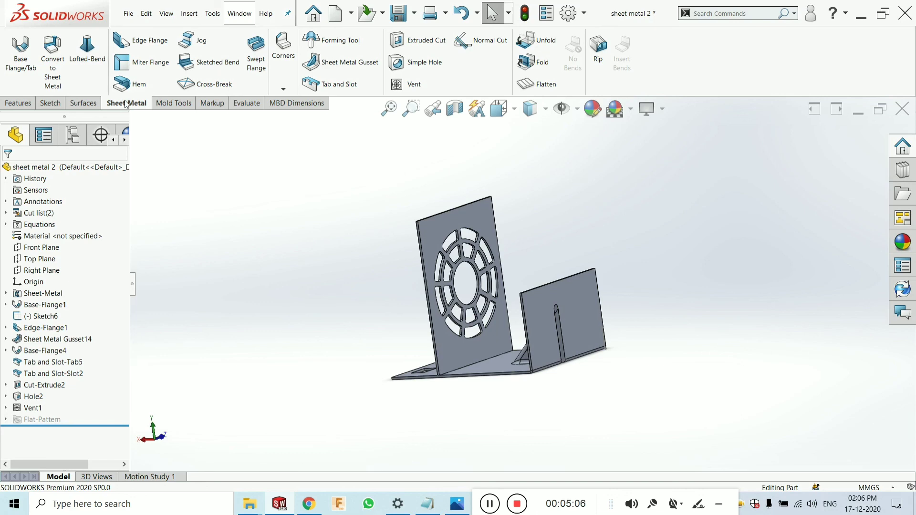
pyautogui.hotkey('ctrl', '7')
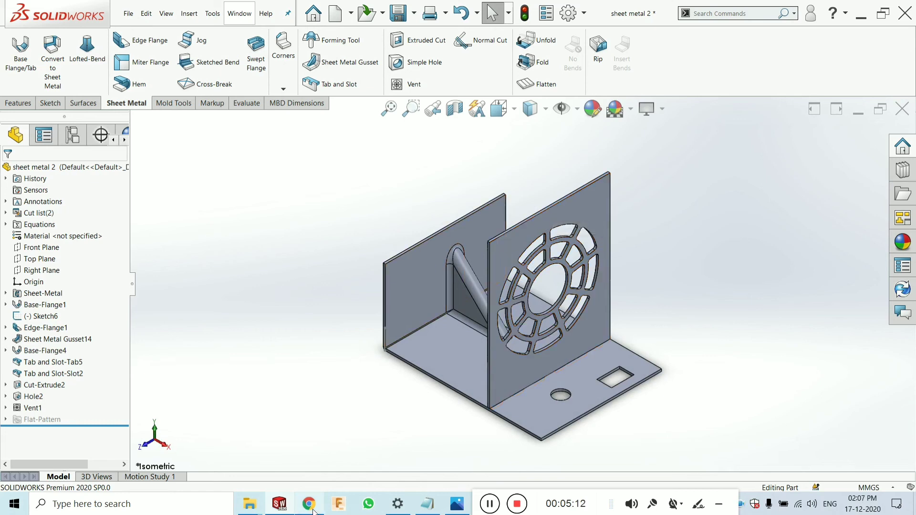
pyautogui.hotkey('alt', 'Tab')
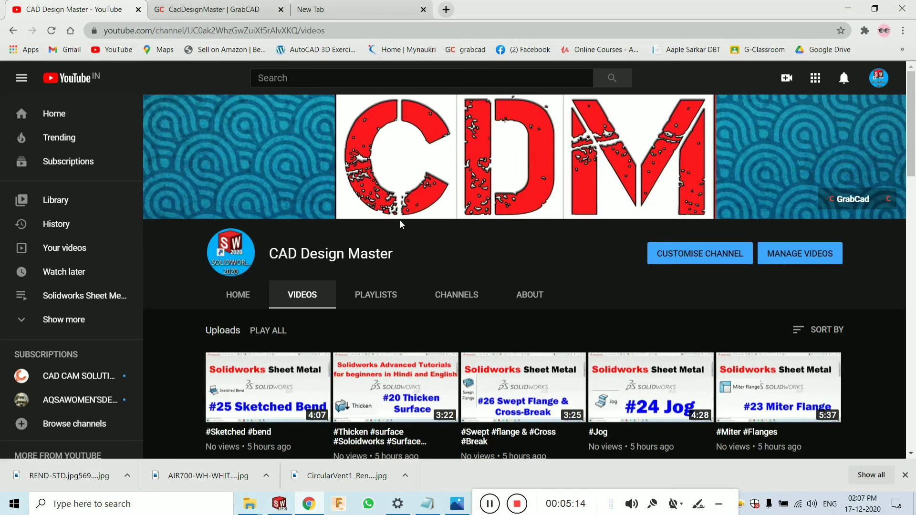
pyautogui.click(228, 11)
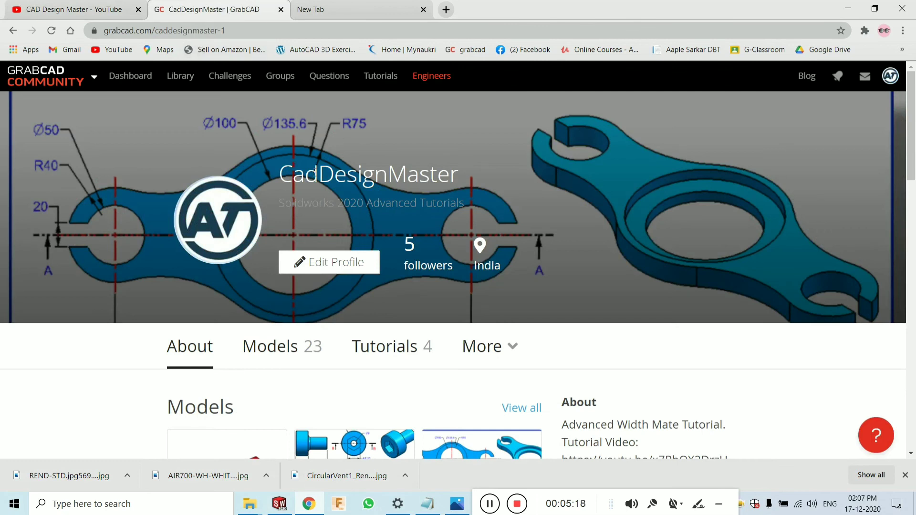
pyautogui.click(103, 9)
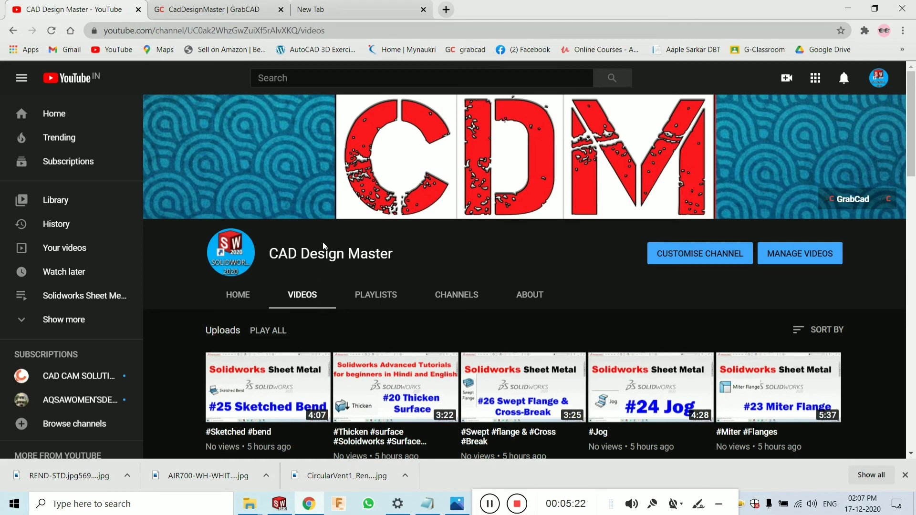
pyautogui.scroll(-2, 436, 330)
pyautogui.scroll(2, 438, 329)
pyautogui.scroll(-3, 440, 327)
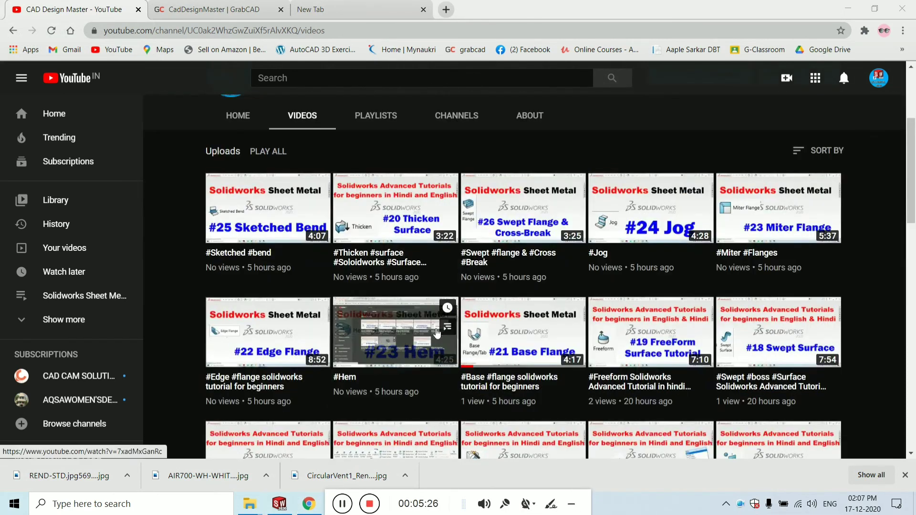
pyautogui.scroll(3, 625, 288)
pyautogui.scroll(-3, 503, 286)
pyautogui.scroll(-3, 504, 286)
pyautogui.scroll(3, 522, 306)
pyautogui.click(375, 109)
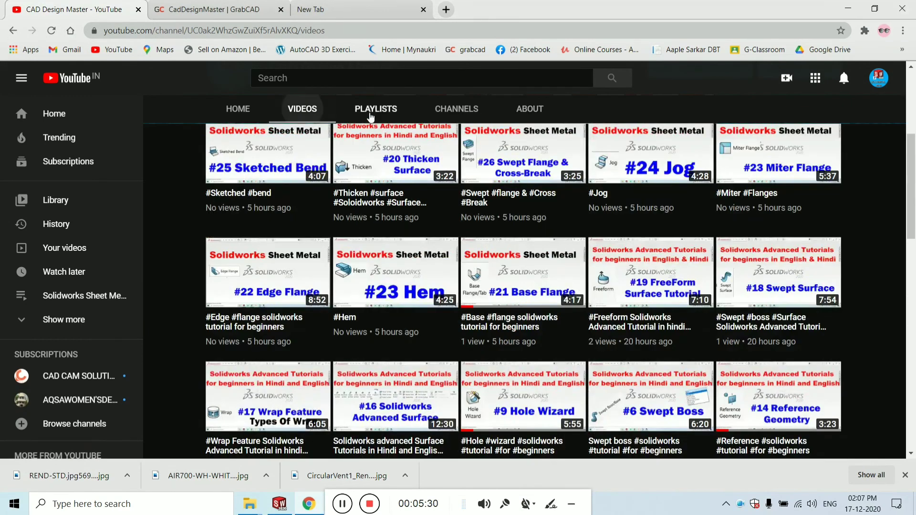
pyautogui.scroll(-3, 409, 301)
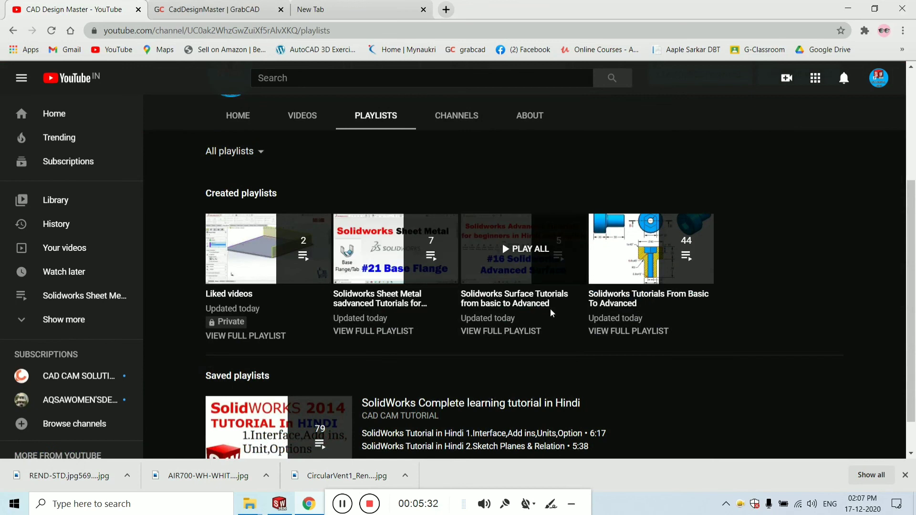
pyautogui.moveTo(524, 249)
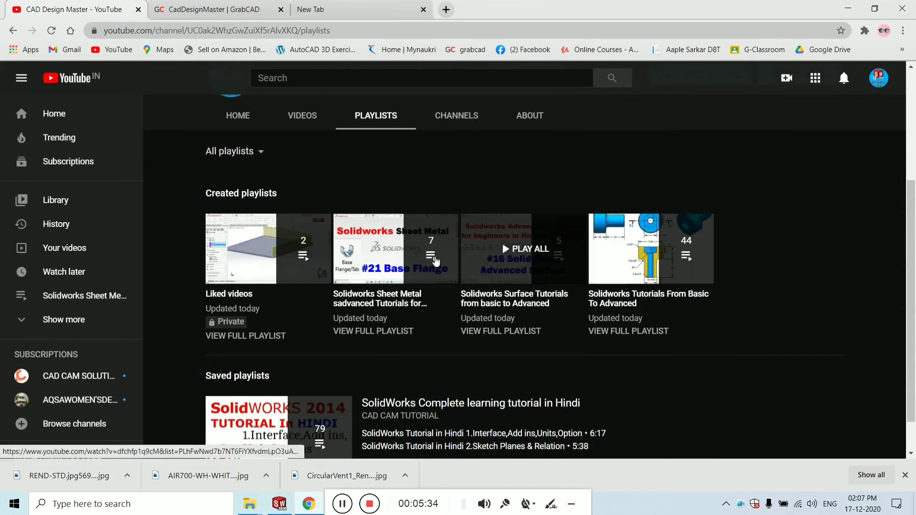
pyautogui.scroll(3, 293, 158)
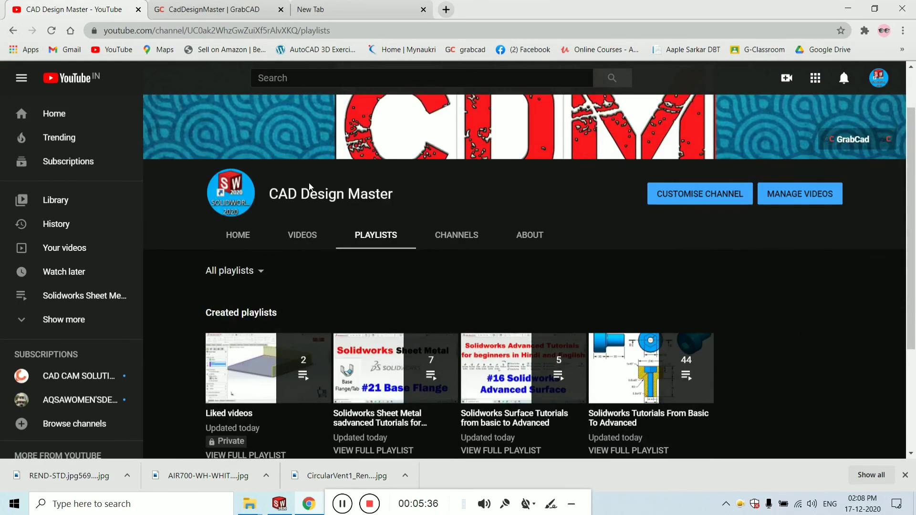
pyautogui.click(301, 233)
pyautogui.scroll(-3, 299, 245)
pyautogui.scroll(3, 299, 245)
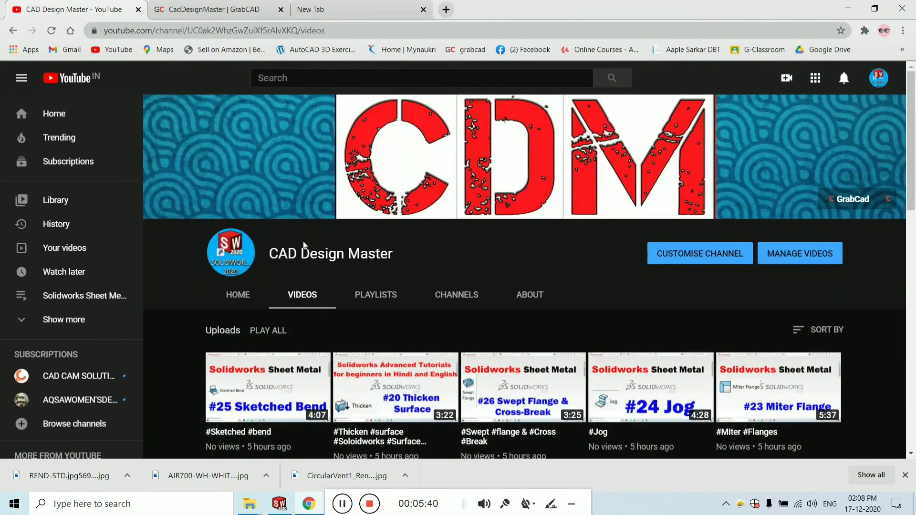
# Switch back to the SOLIDWORKS window showing the vented bracket.
pyautogui.click(279, 504)
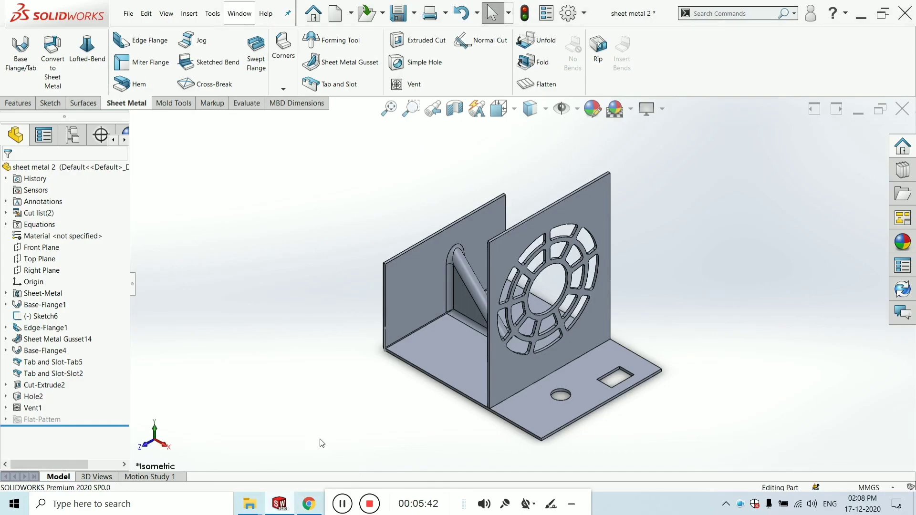